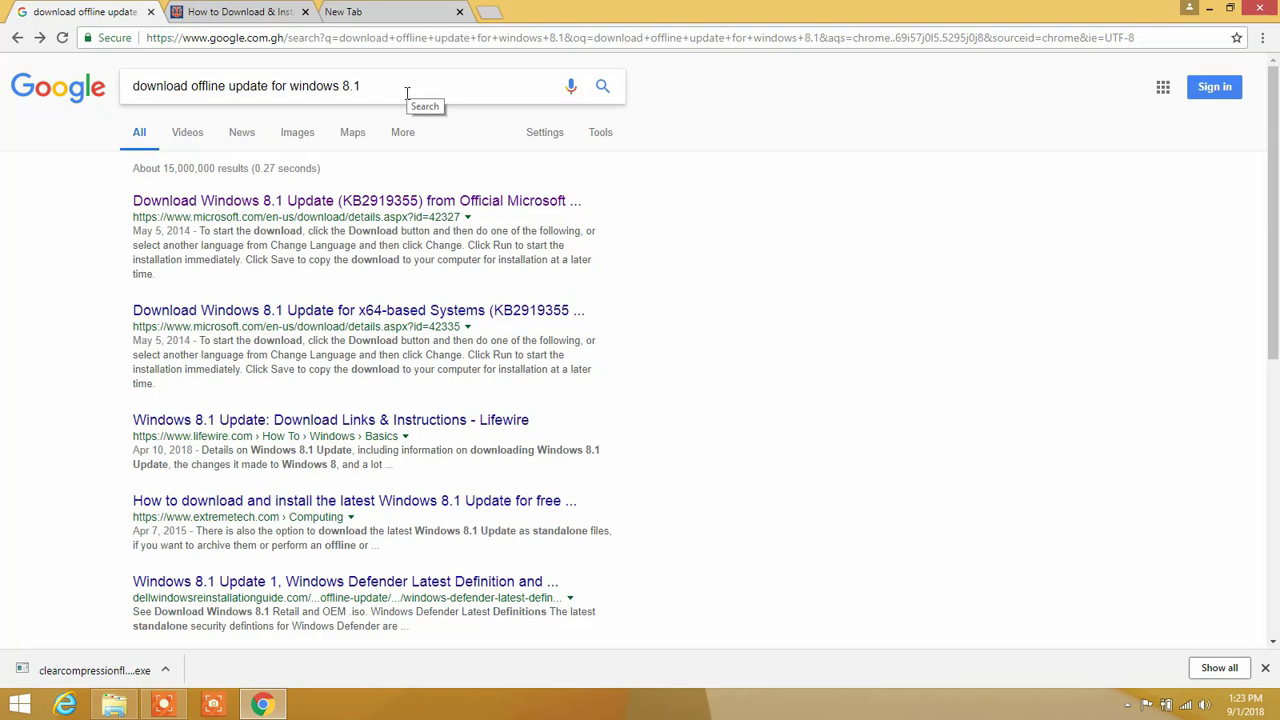
Step: Search for "download offline update for windows 8.1", then download every file from Microsoft's Windows 8.1 Update (KB2919355) page
click(601, 88)
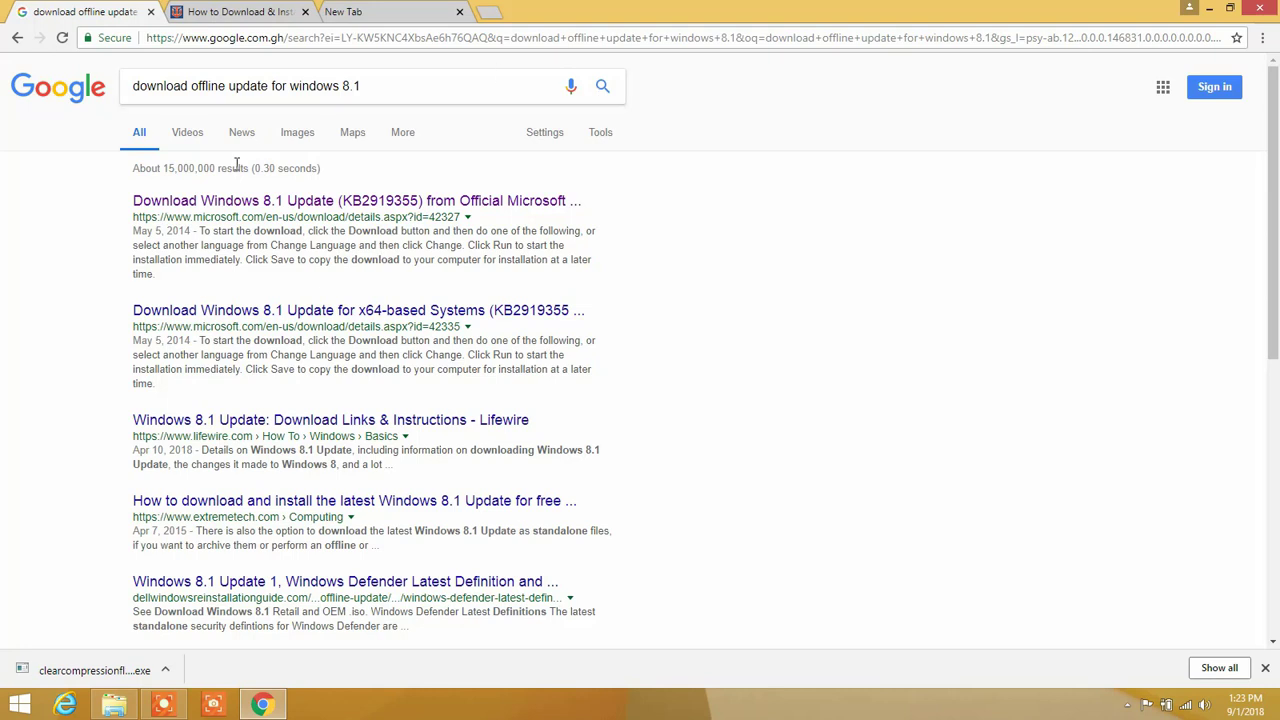
click(210, 201)
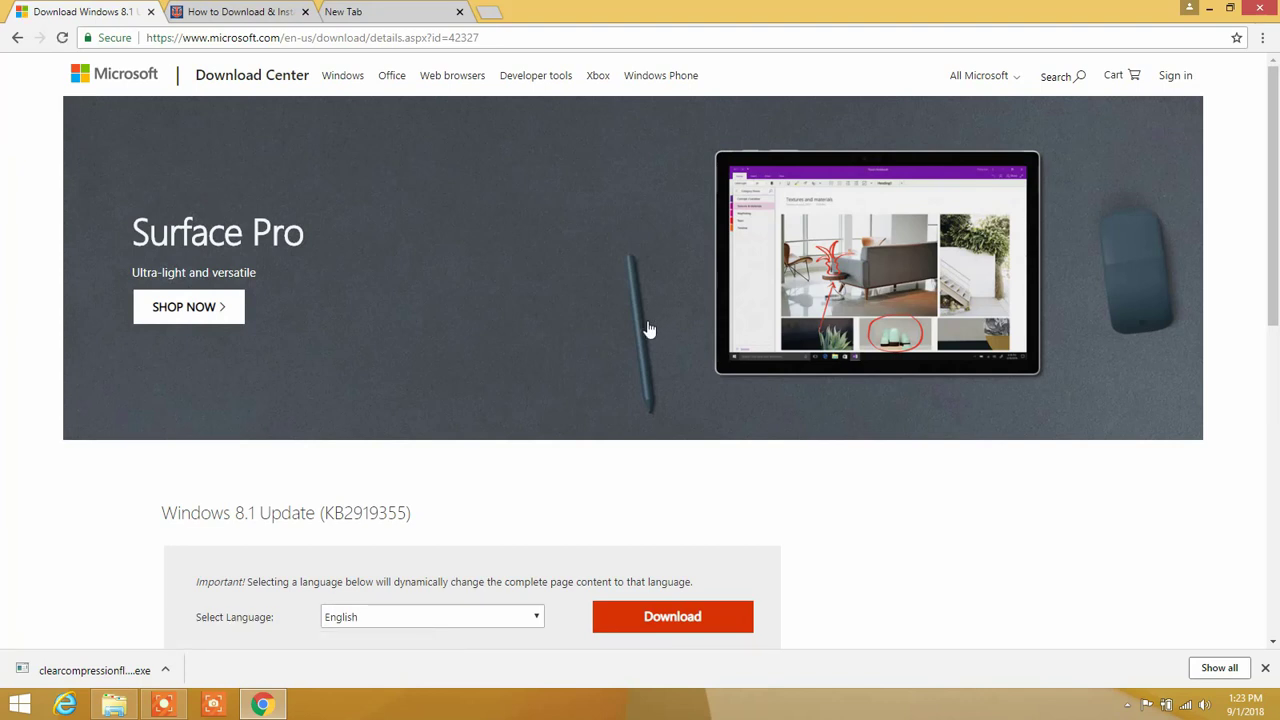
scroll(574, 391, down, 1)
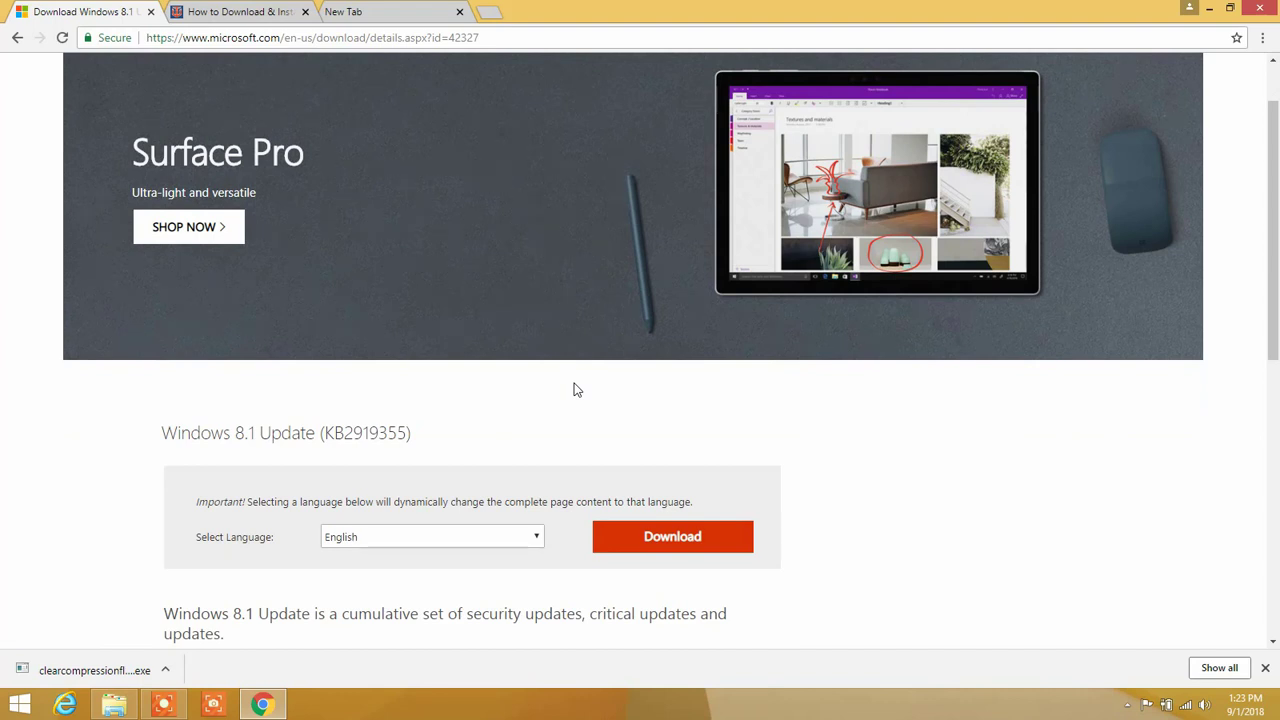
scroll(586, 437, down, 1)
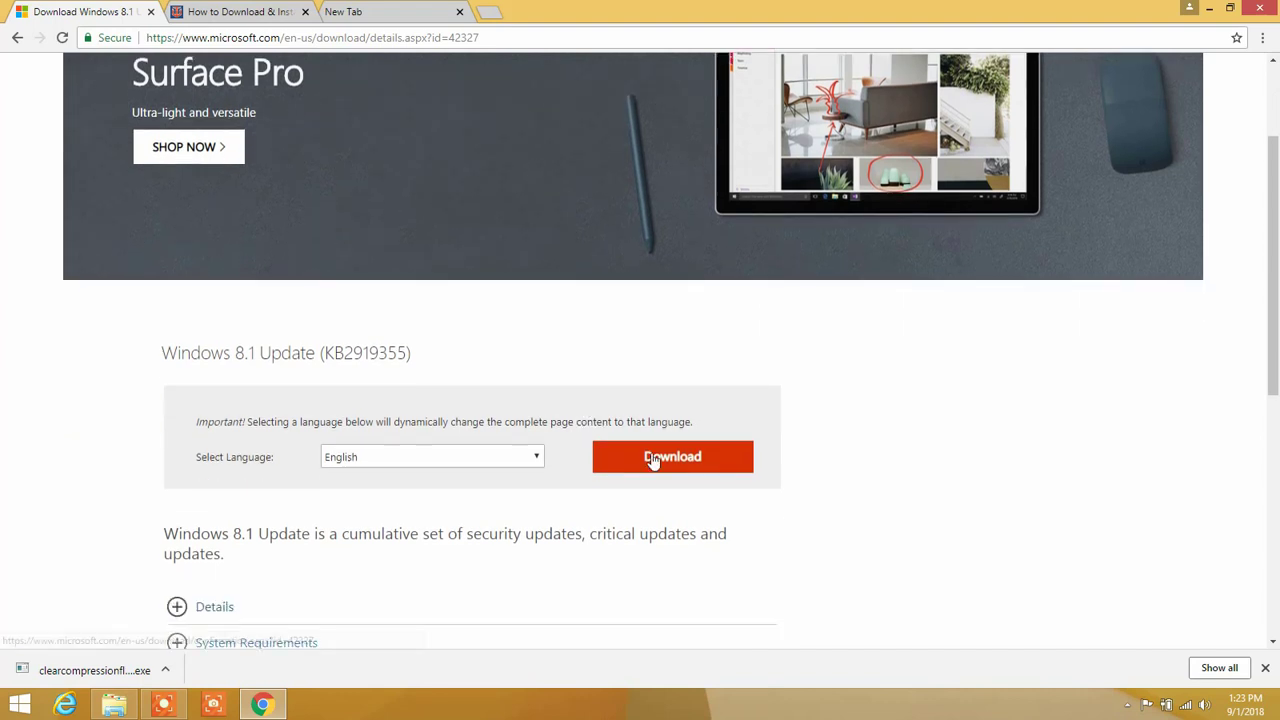
click(652, 458)
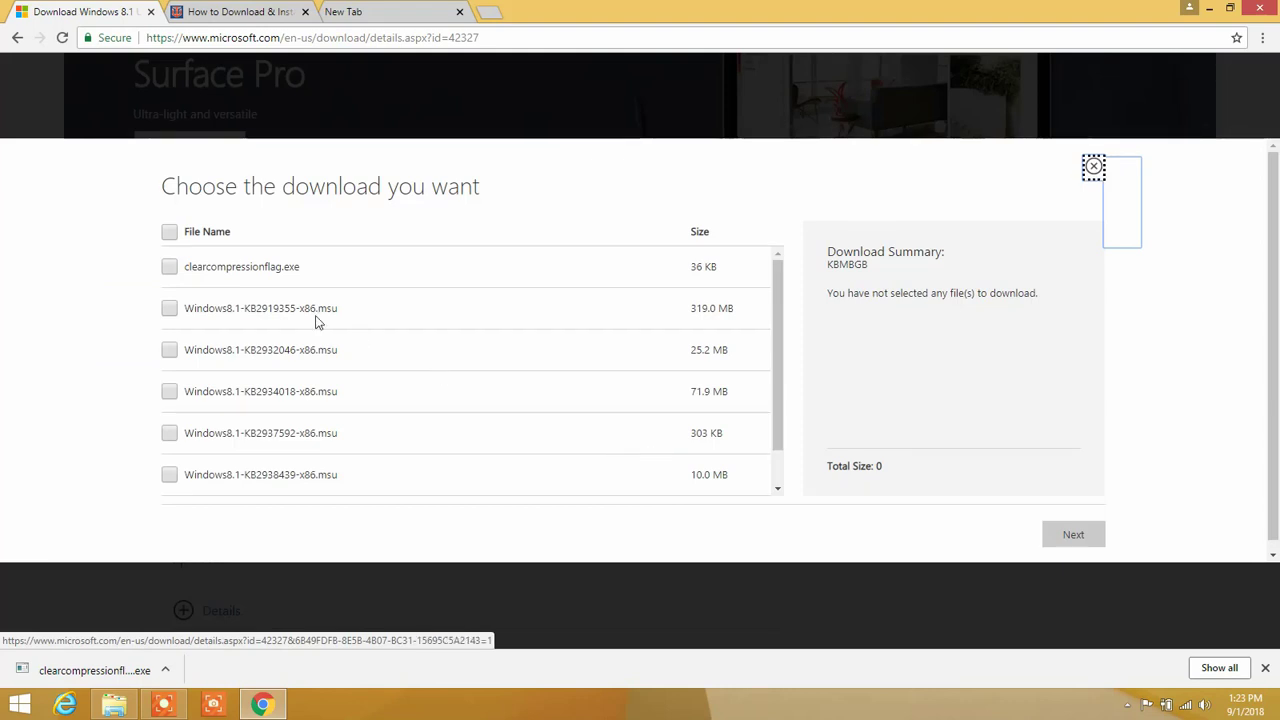
click(169, 232)
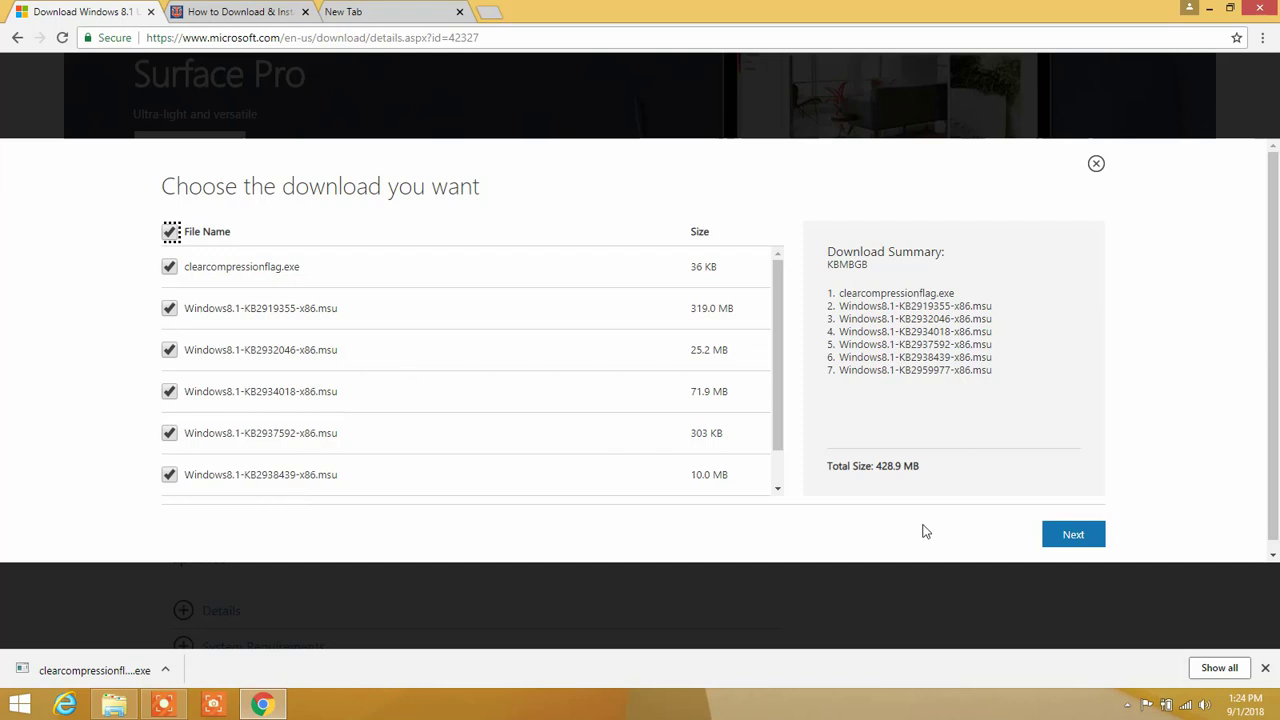
click(1056, 539)
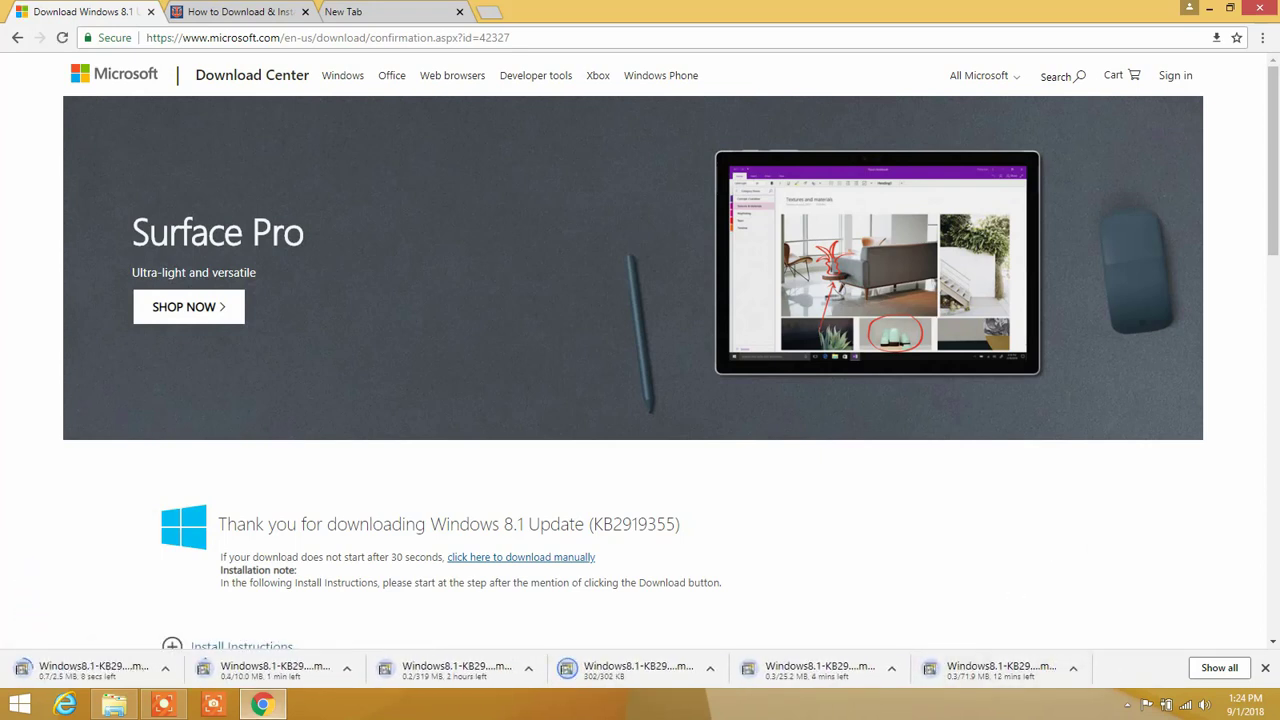
Step: Pause each of the Windows 8.1 update downloads that is still in progress
right_click(79, 672)
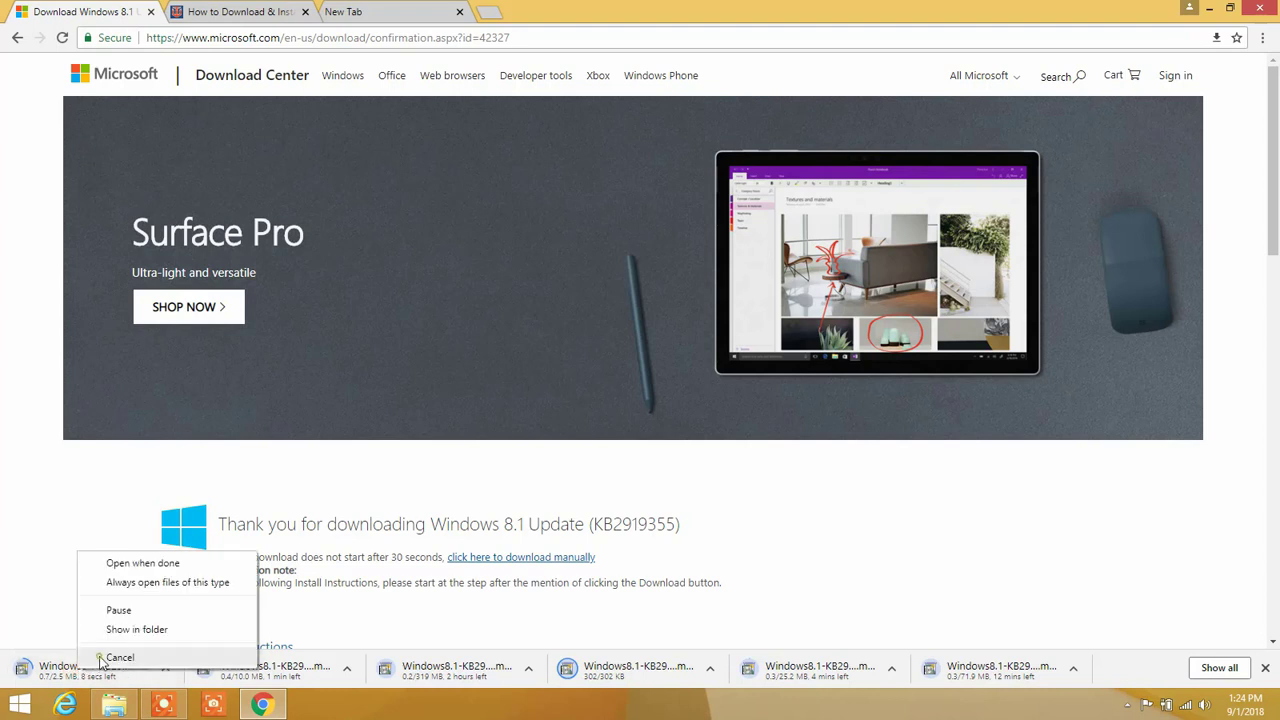
click(134, 611)
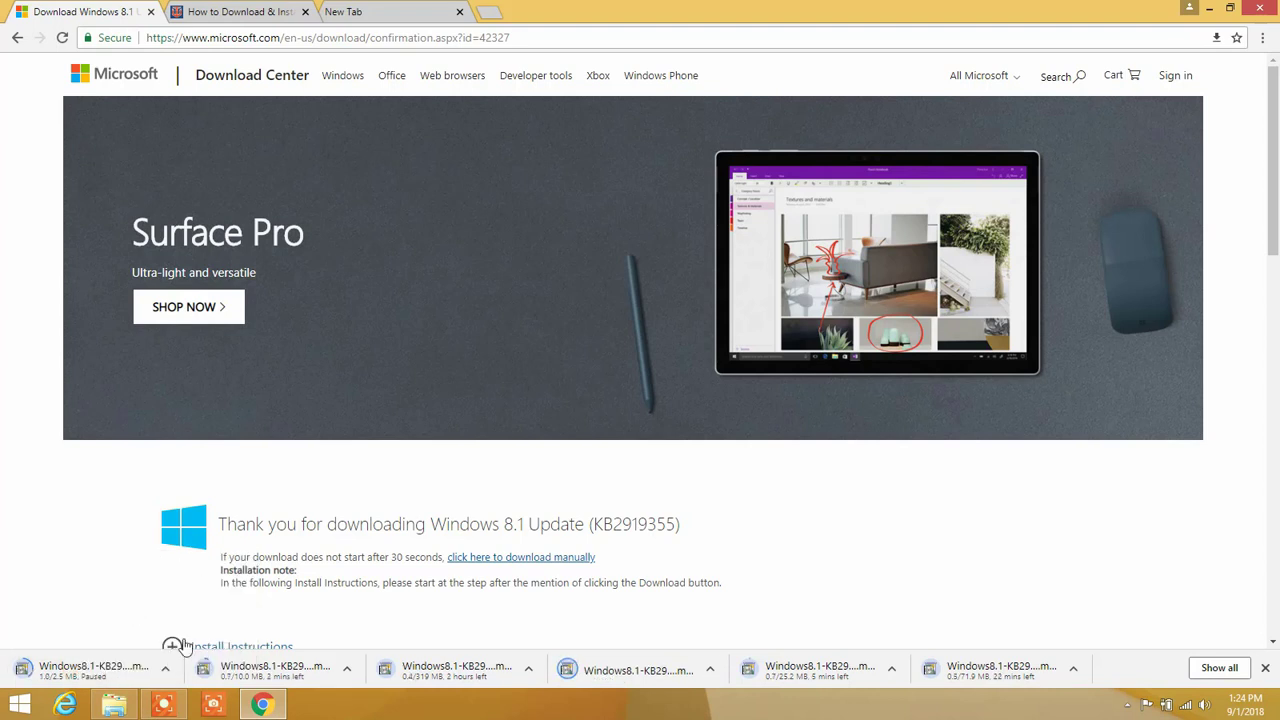
right_click(228, 668)
click(257, 609)
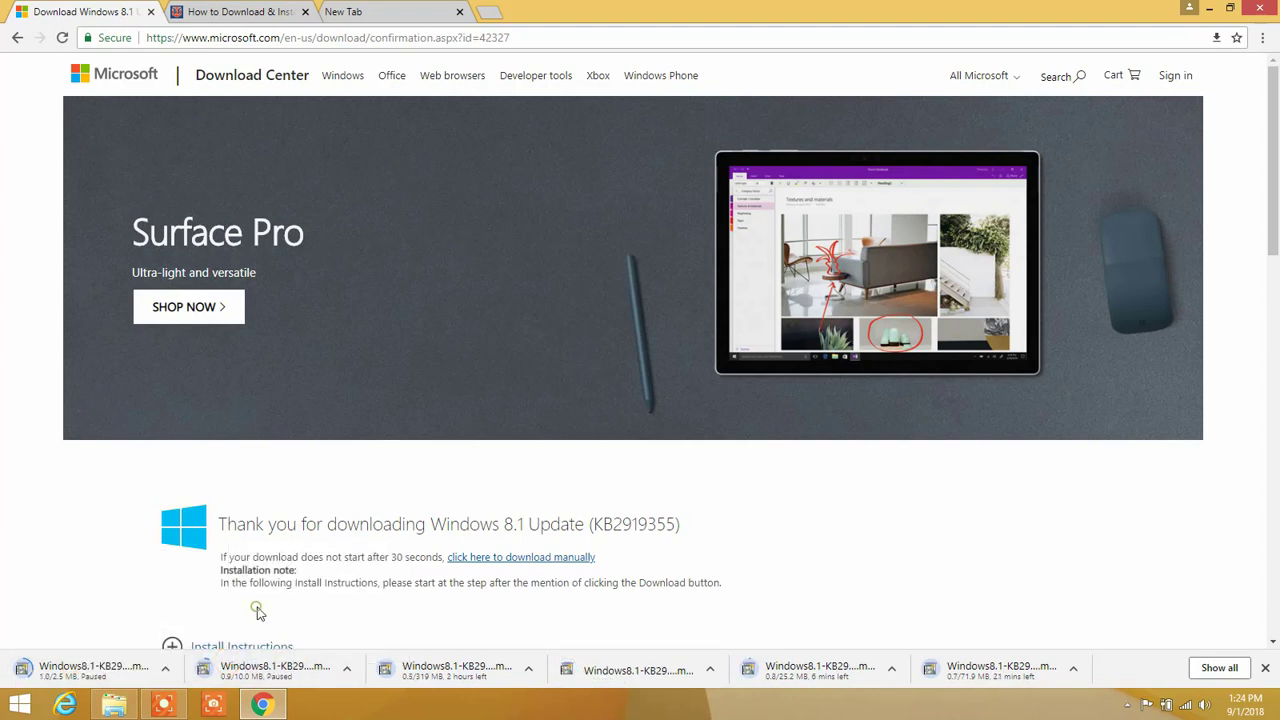
right_click(445, 675)
click(462, 607)
right_click(603, 668)
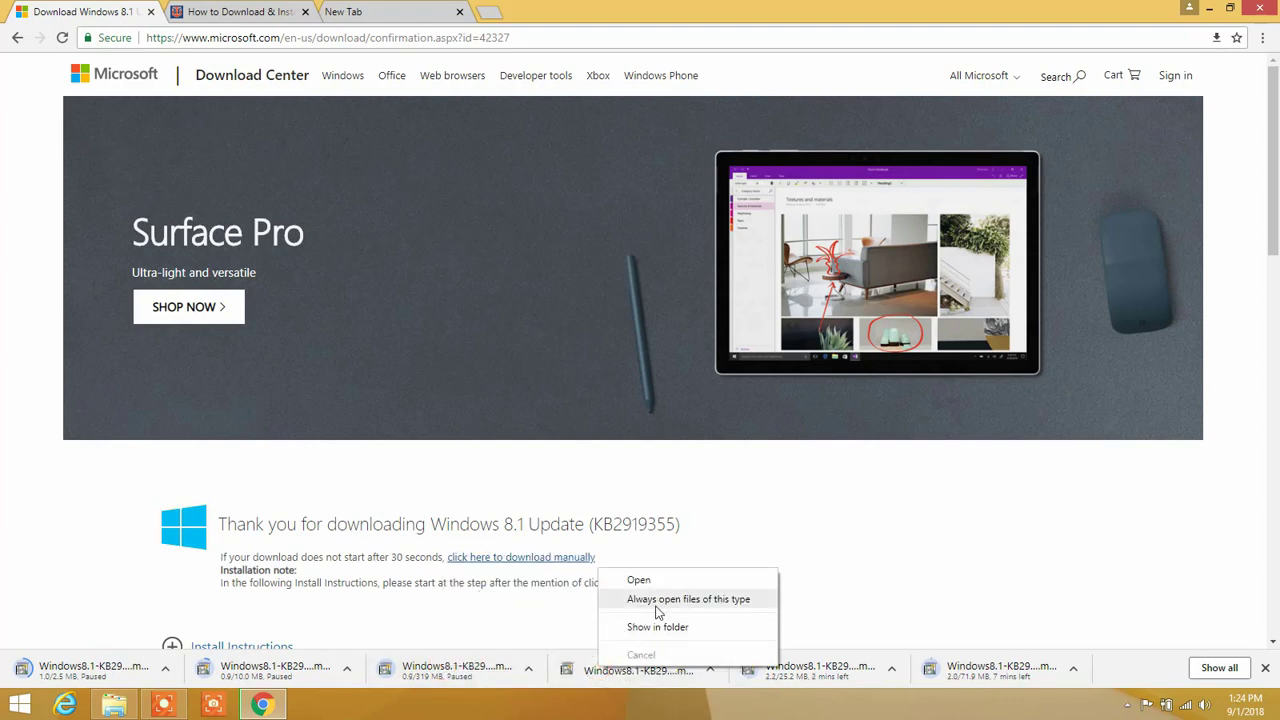
right_click(840, 675)
right_click(840, 675)
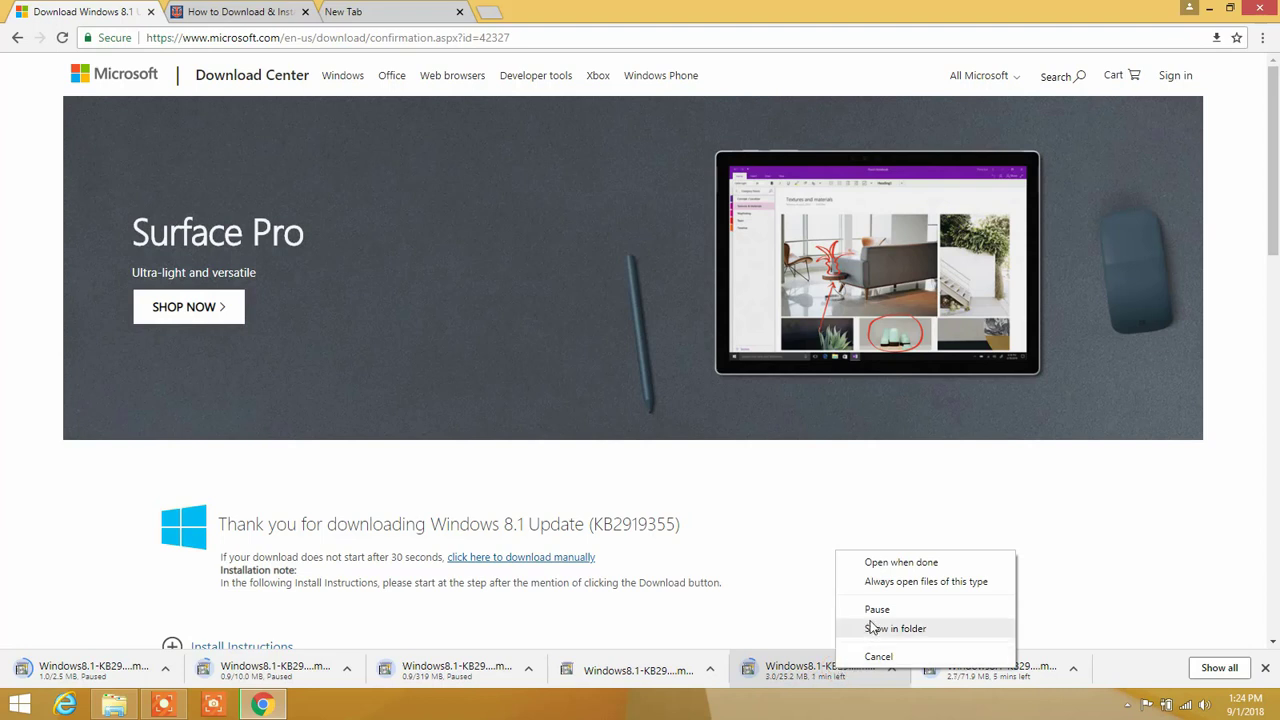
click(871, 609)
right_click(952, 668)
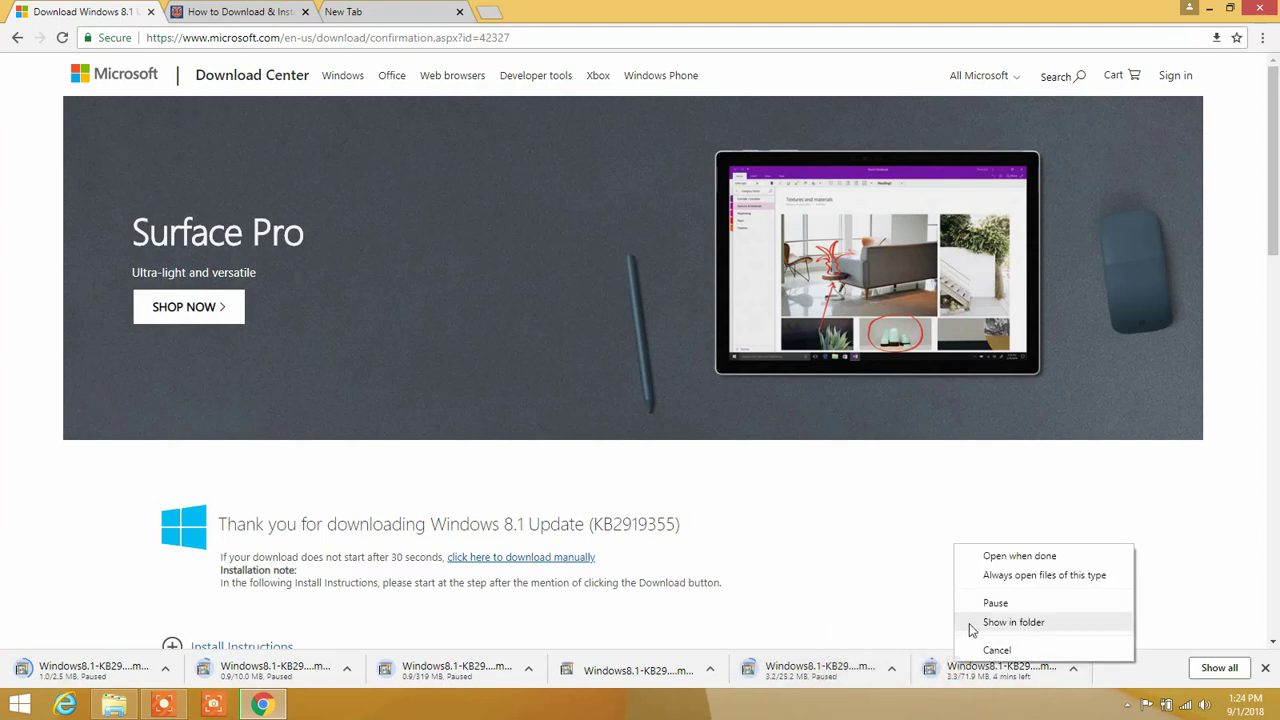
click(977, 606)
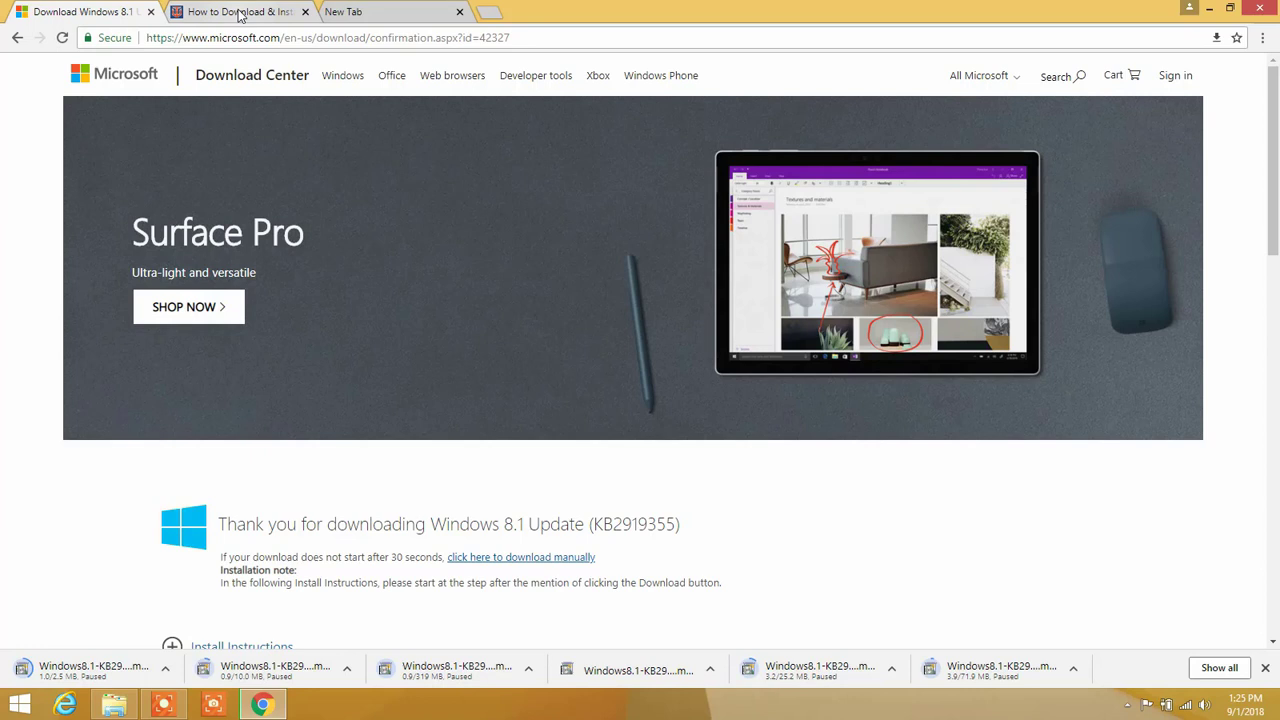
click(362, 12)
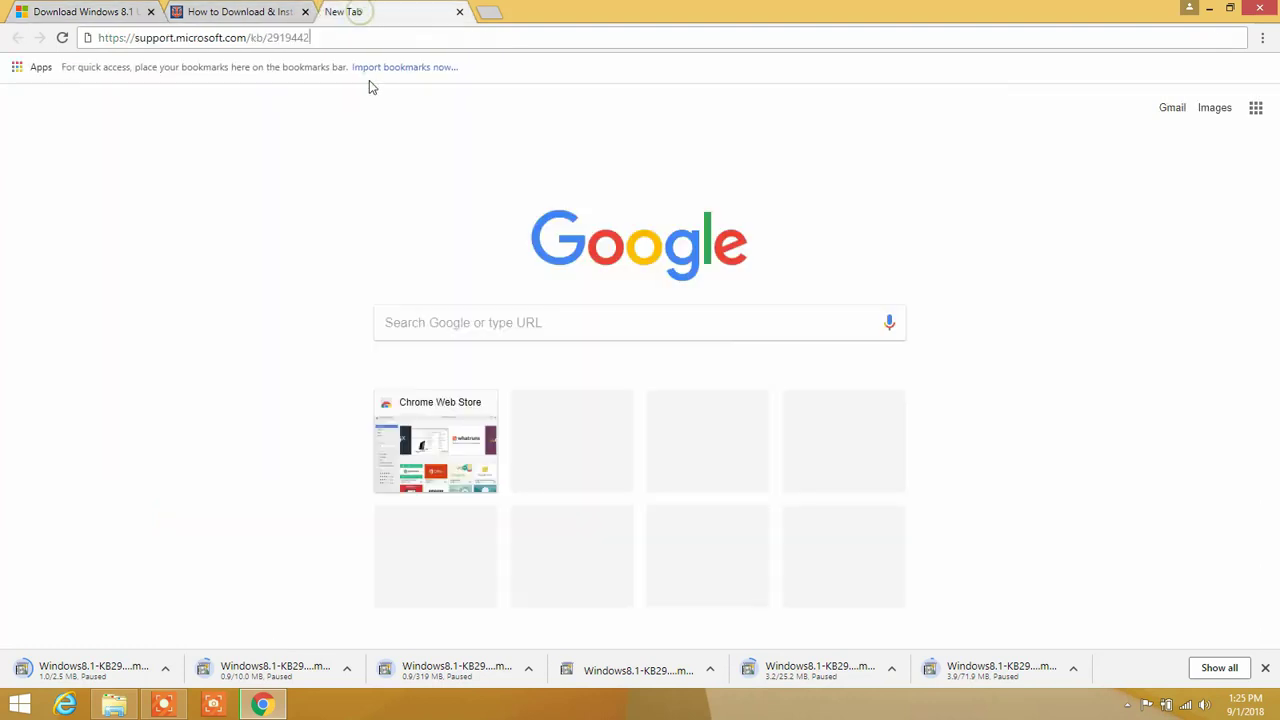
key(Return)
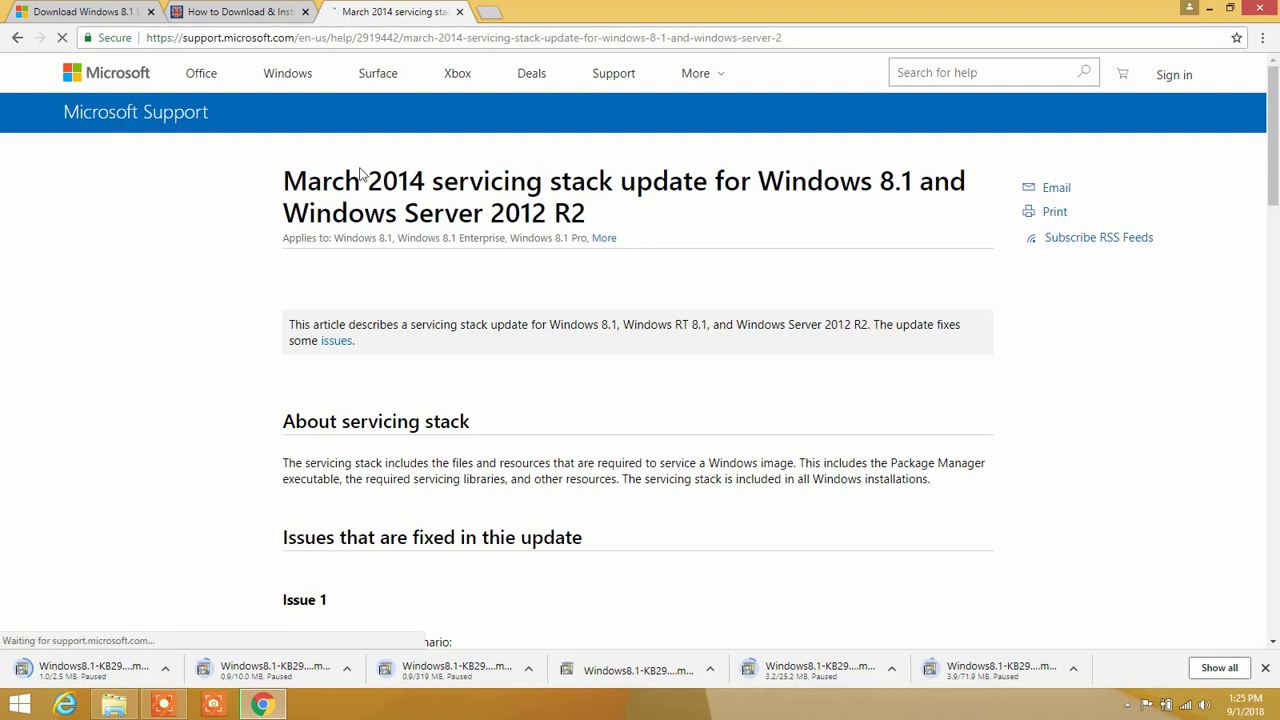
scroll(512, 255, down, 3)
scroll(505, 285, down, 6)
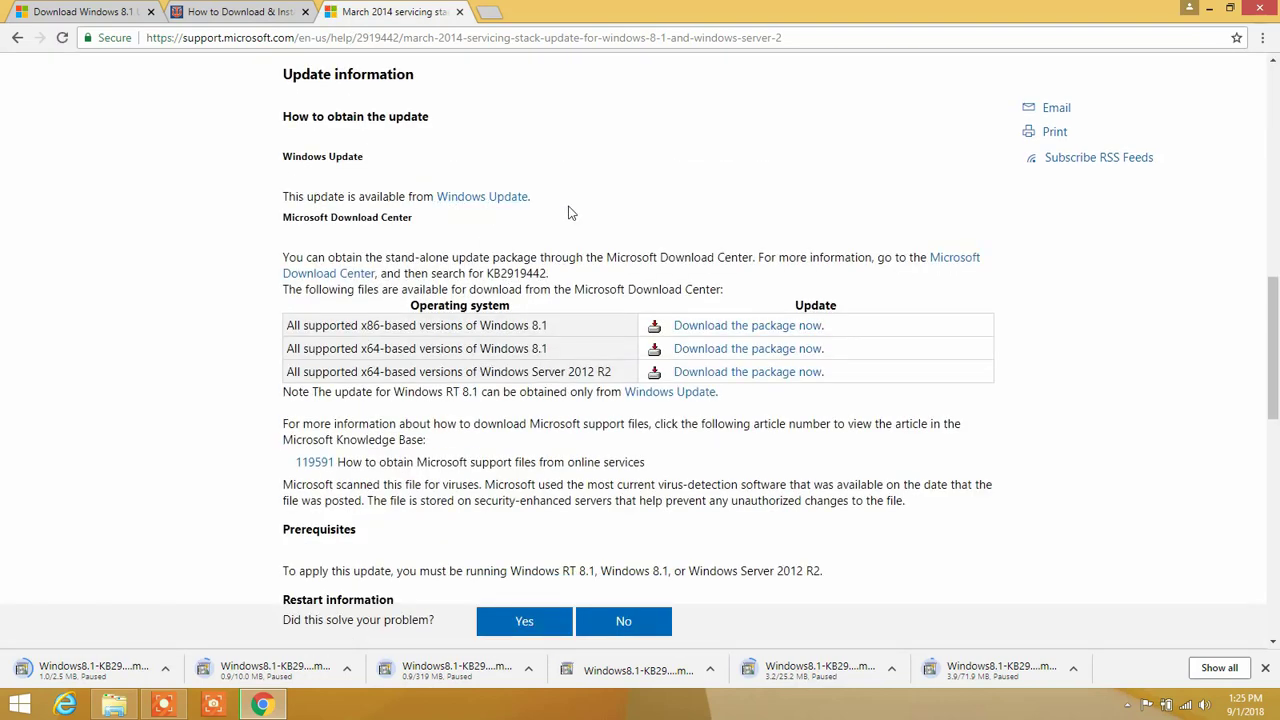
scroll(645, 220, down, 2)
scroll(645, 220, up, 2)
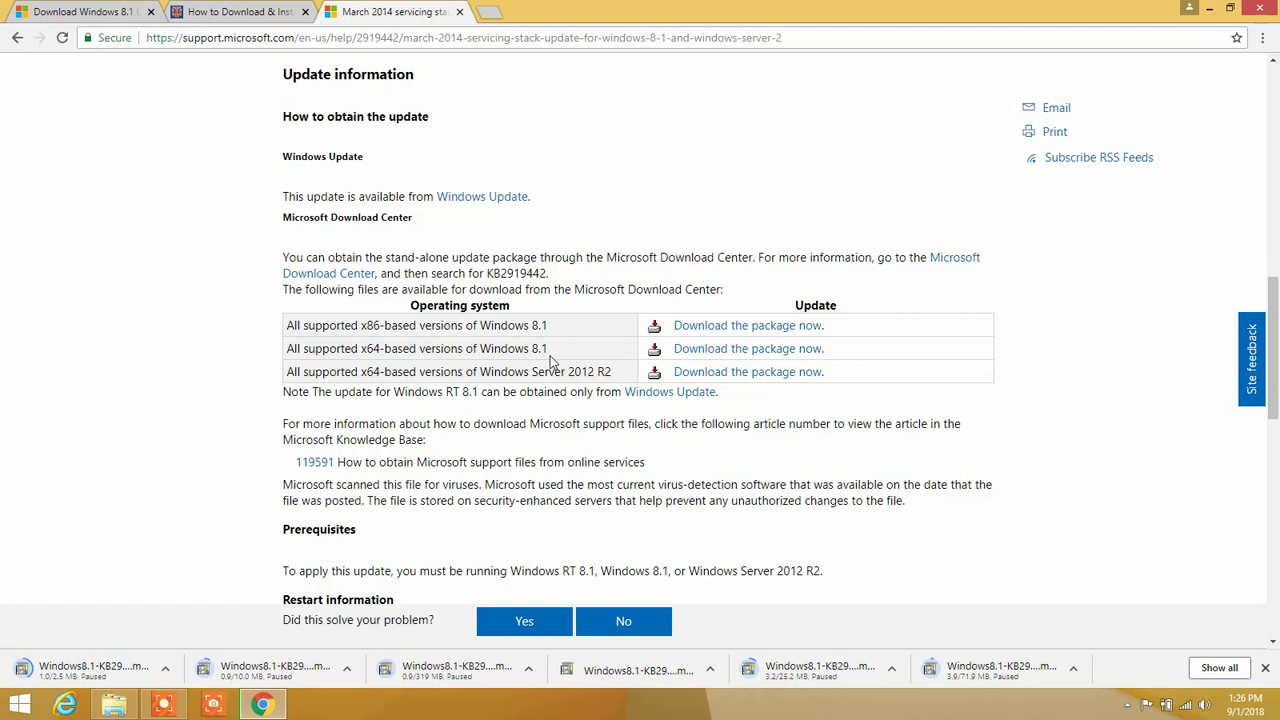
click(760, 350)
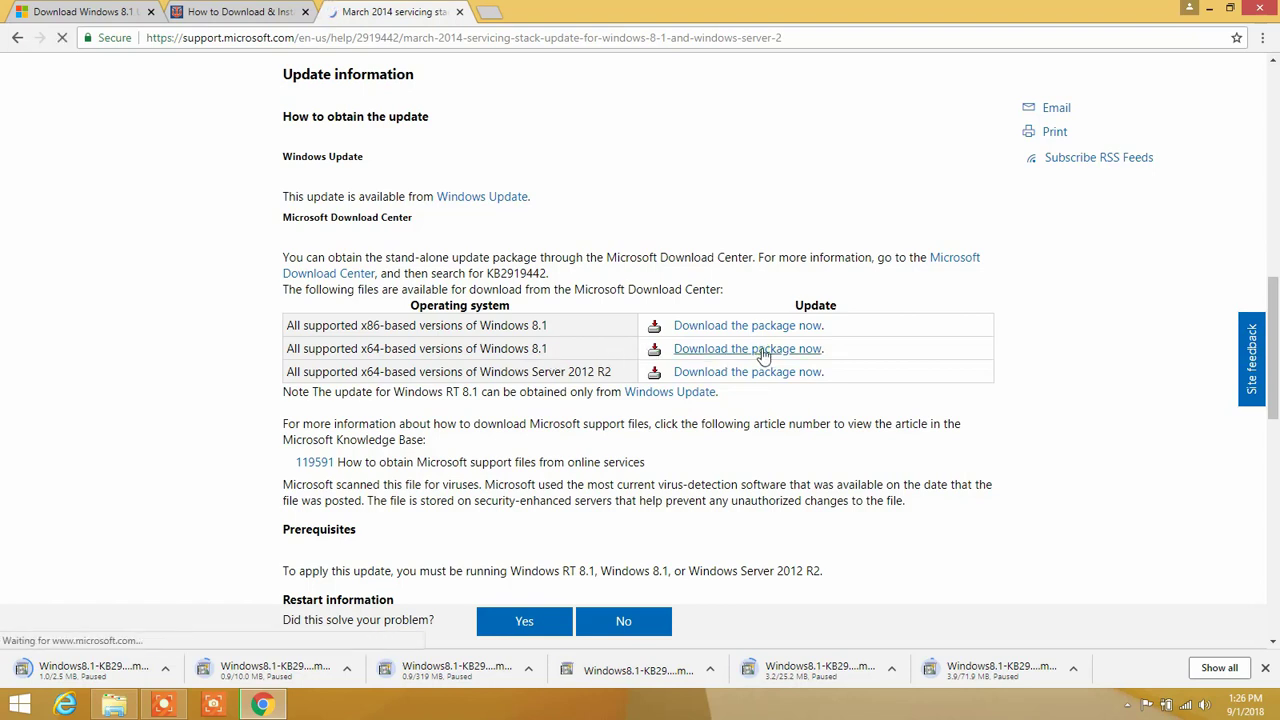
Step: Download the English update for Windows 8.1 for x64-based Systems (KB2919442)
scroll(680, 363, down, 2)
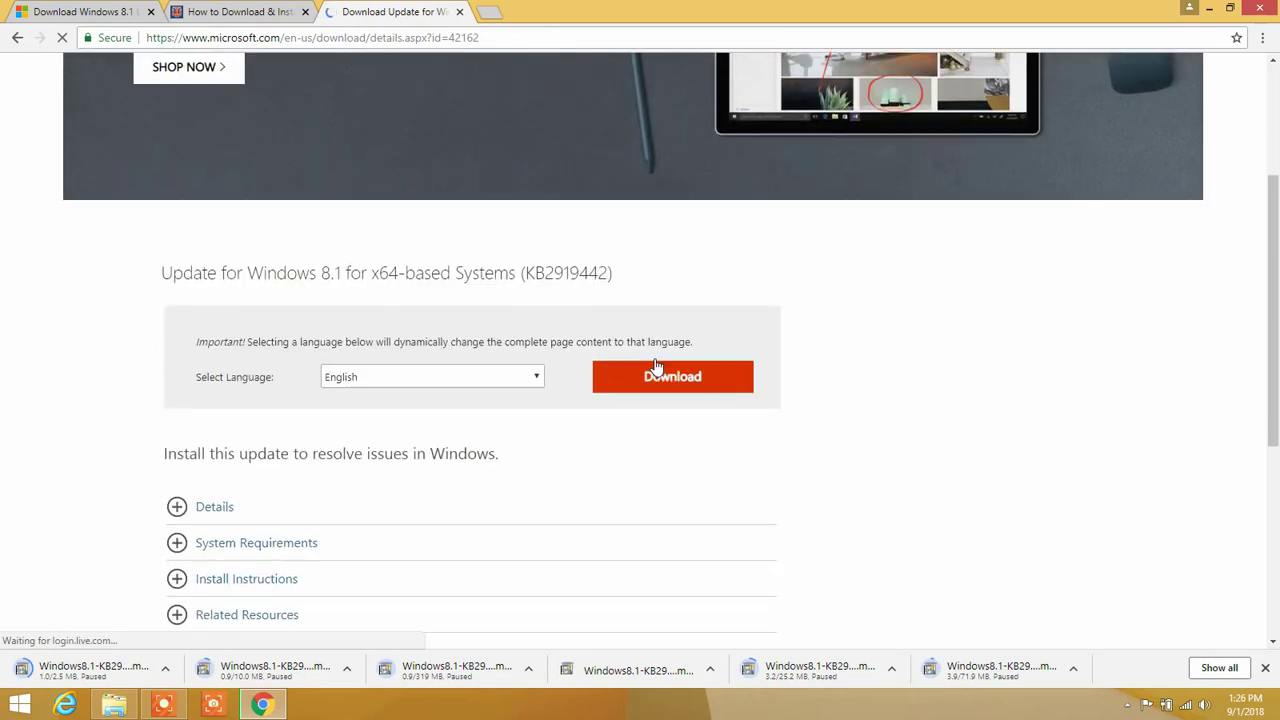
scroll(575, 391, up, 2)
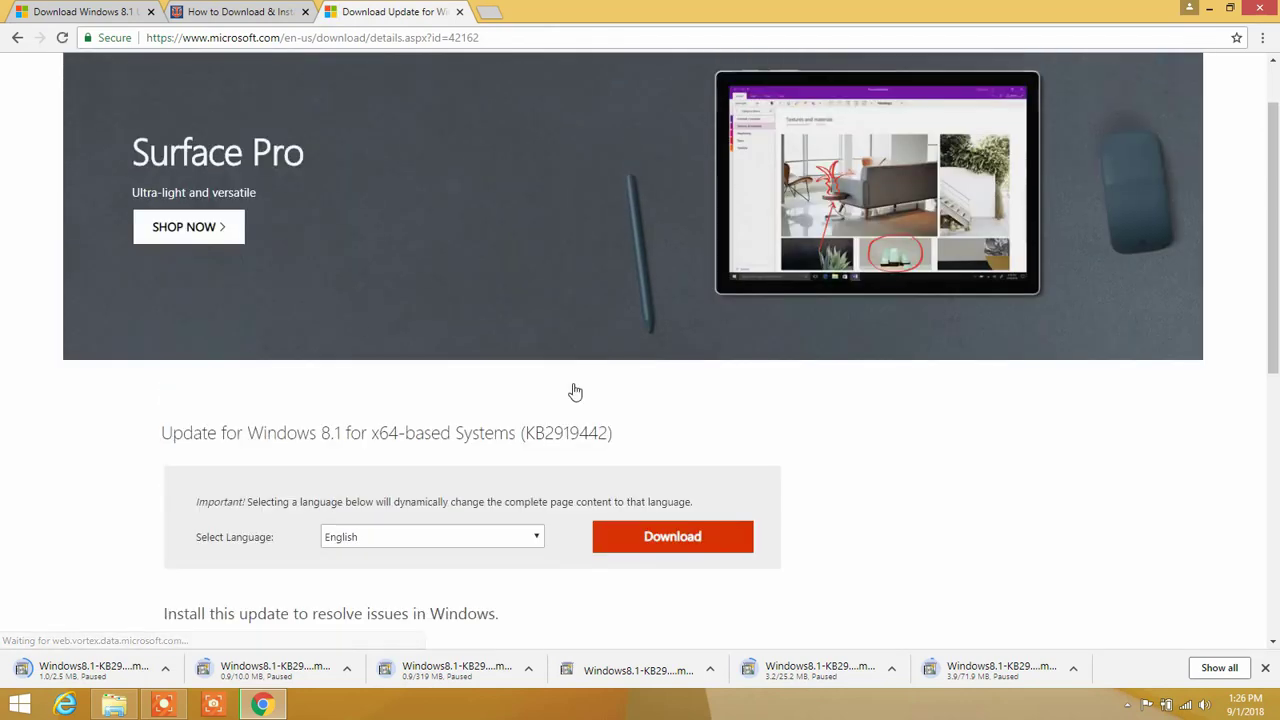
click(680, 537)
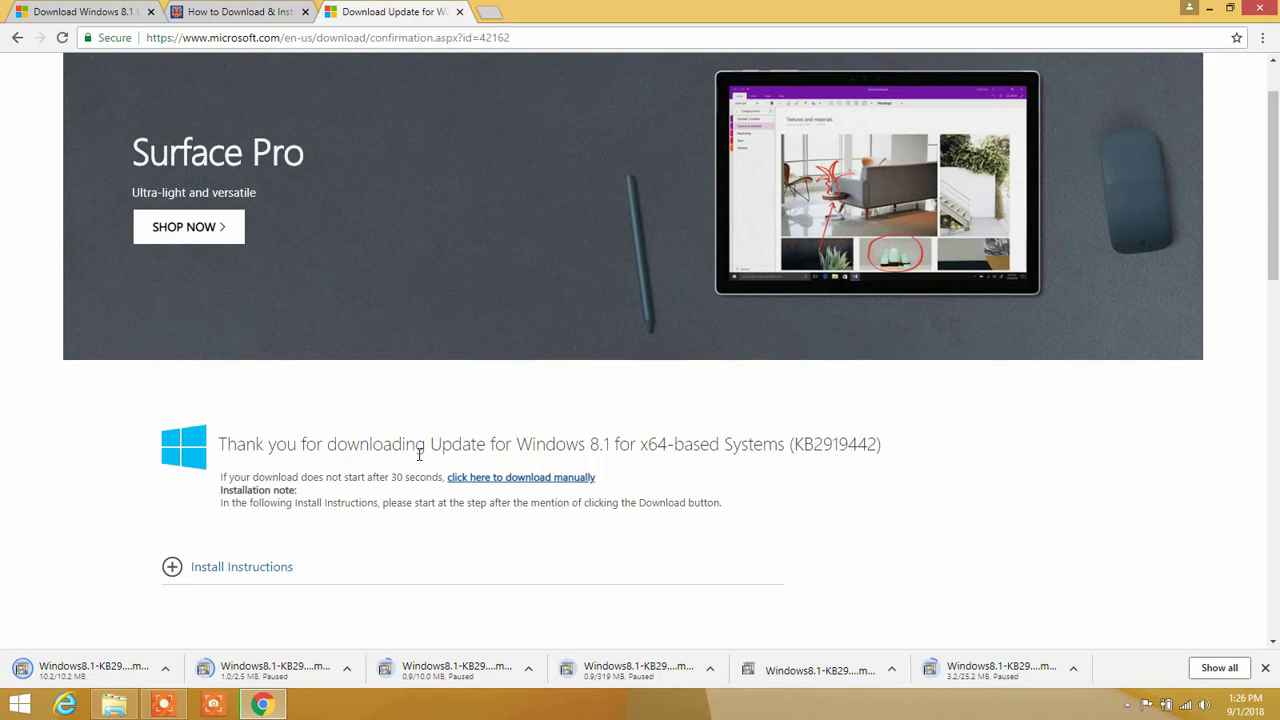
Step: Exit Chrome despite the downloads in progress and open the "update win 8.1" folder on the desktop
click(1259, 8)
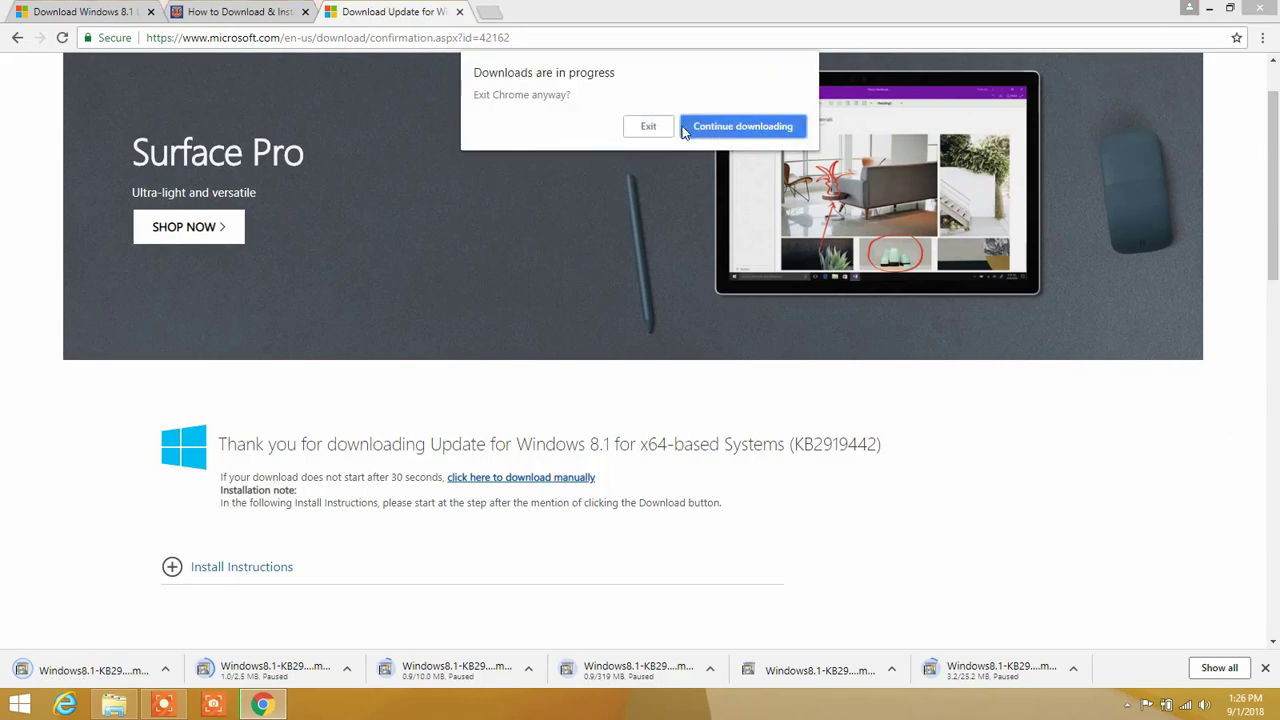
click(649, 126)
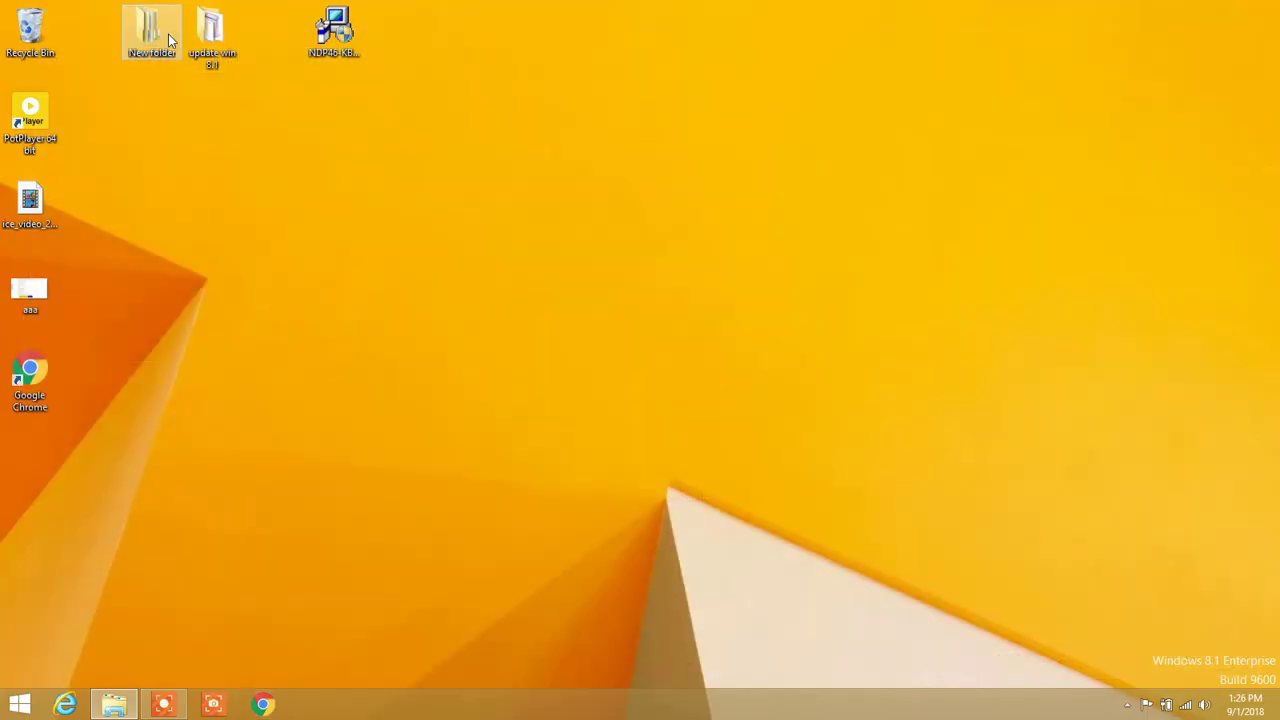
double_click(211, 30)
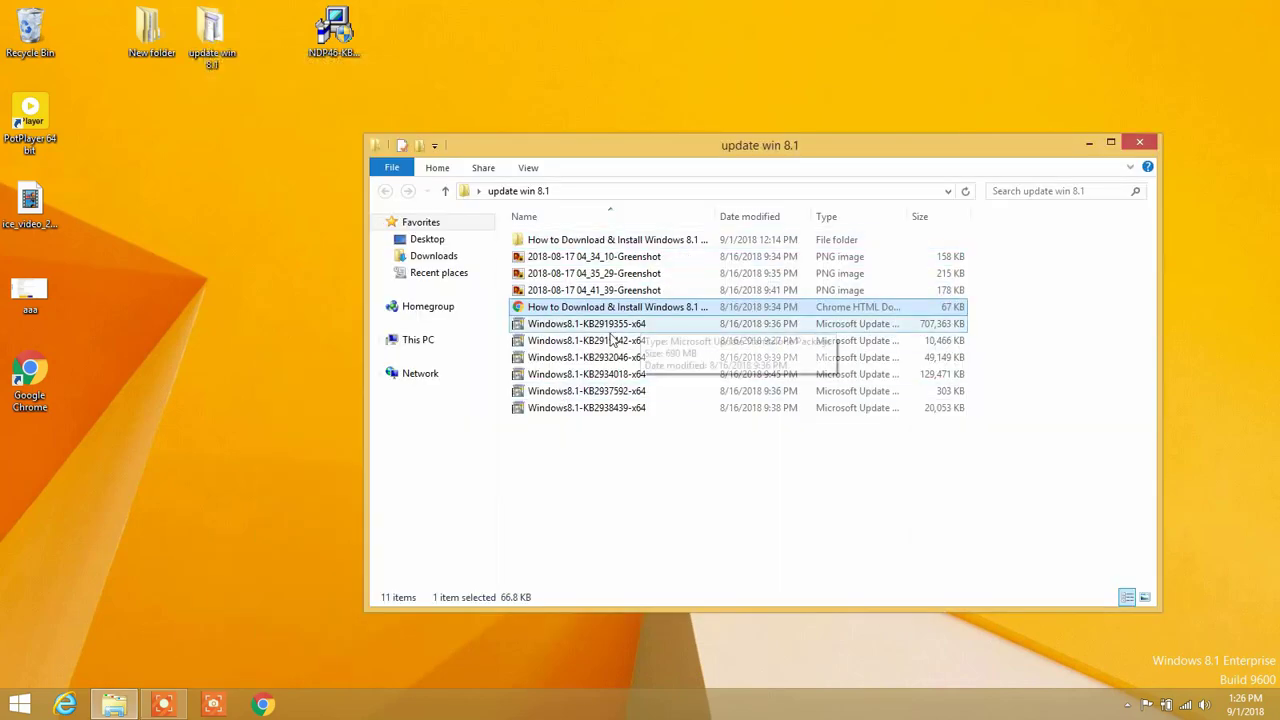
Step: Go through the six Windows 8.1 x64 update packages in the folder, from KB2919355 to KB2938439
click(574, 324)
click(575, 341)
click(576, 358)
click(576, 375)
click(577, 392)
click(575, 408)
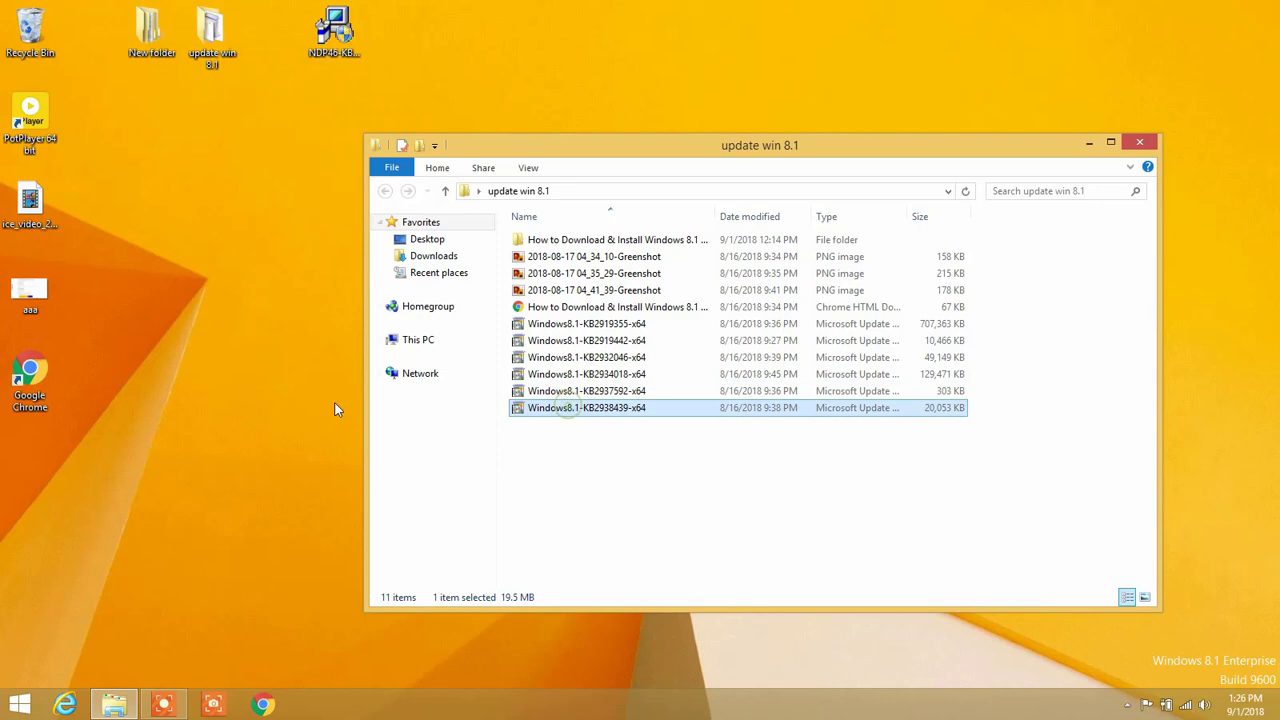
right_click(228, 315)
click(270, 357)
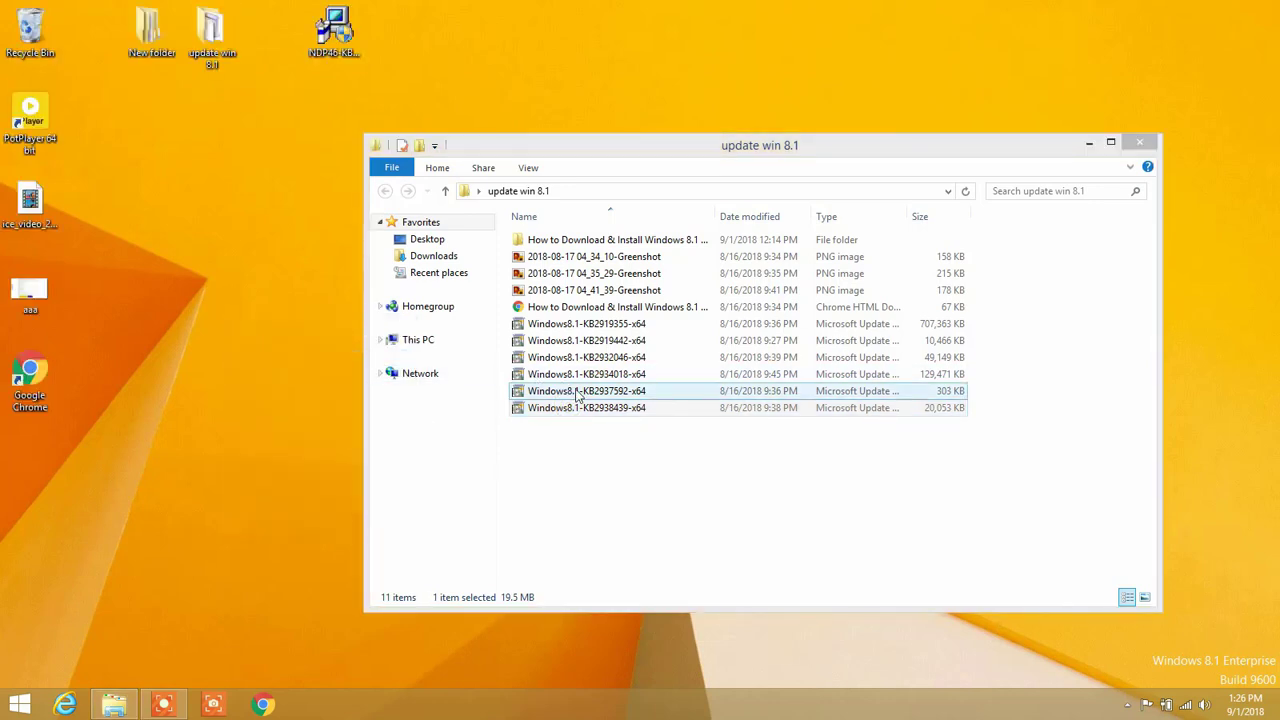
click(577, 453)
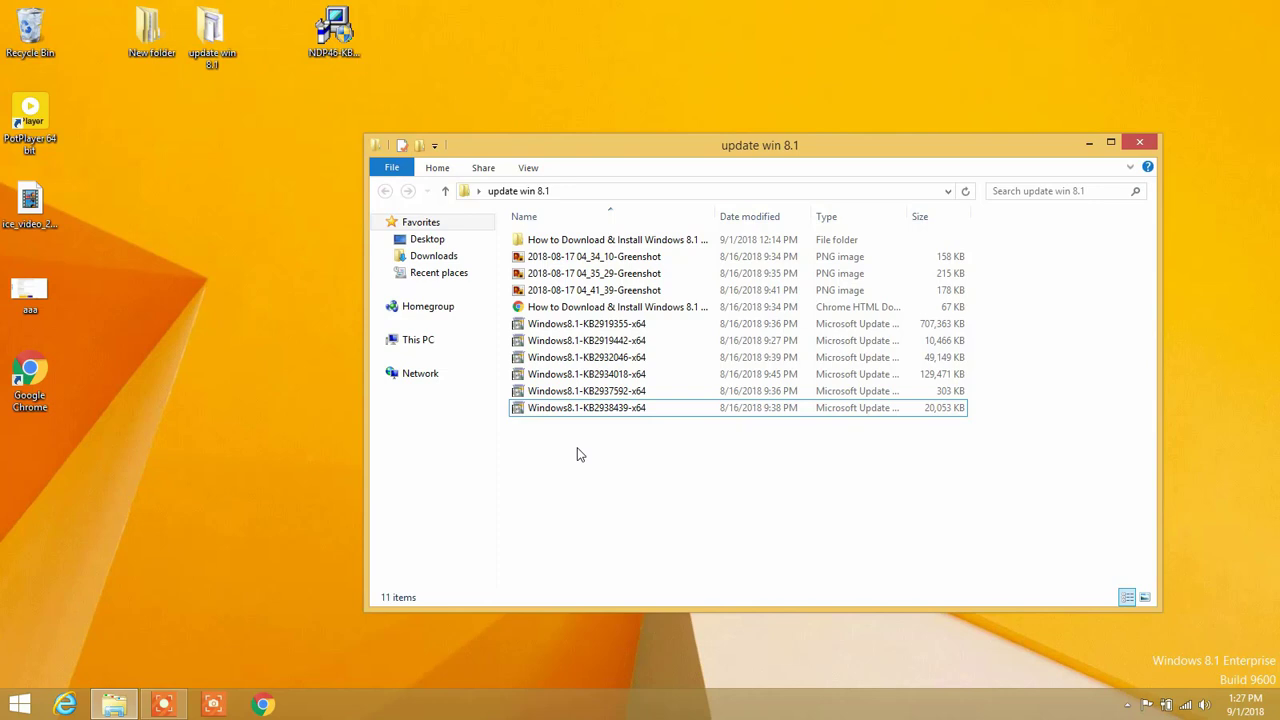
Step: Open the desktop image "aaa" in a maximized, enlarged view and read the required installation order of the update packages
double_click(29, 290)
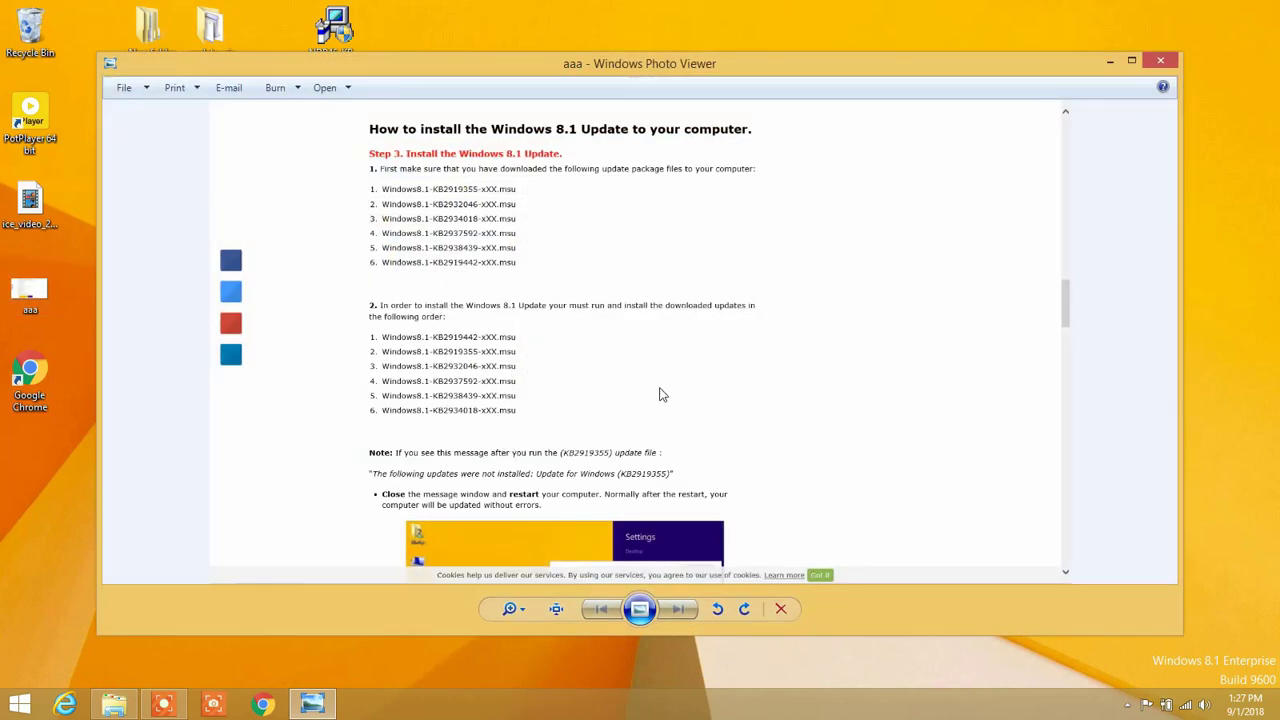
scroll(917, 293, up, 1)
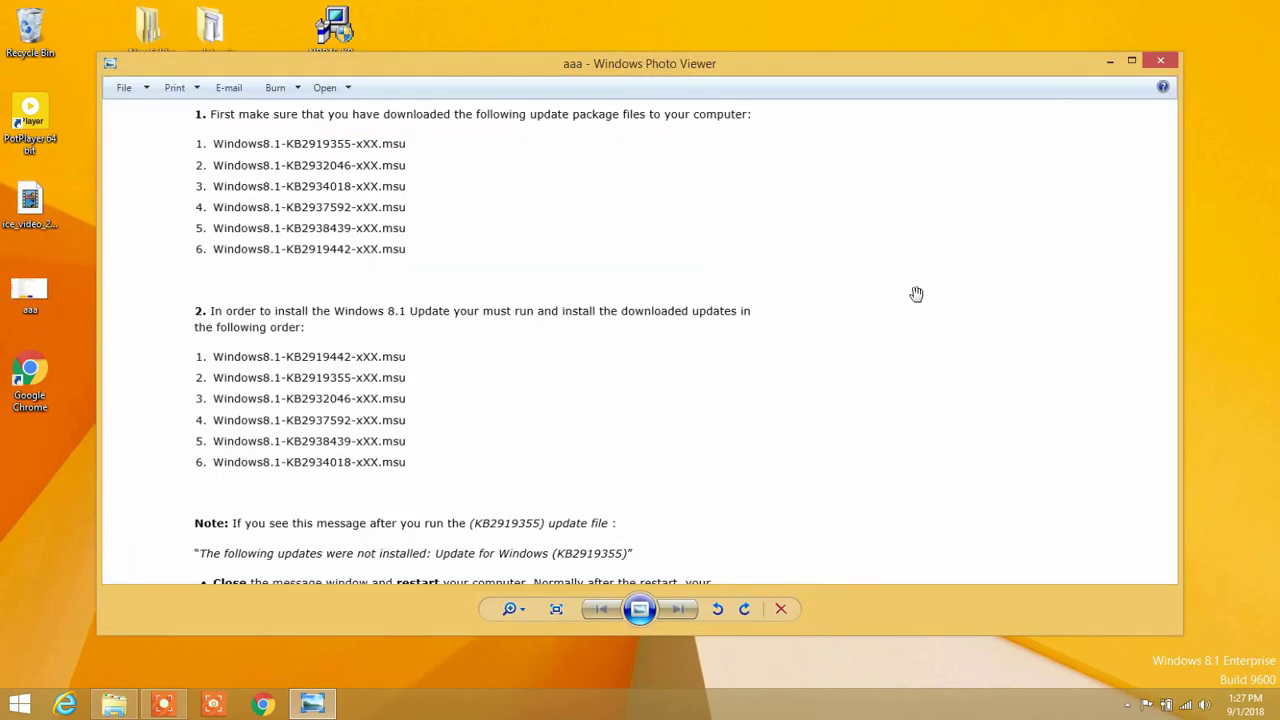
drag(550, 262, 550, 288)
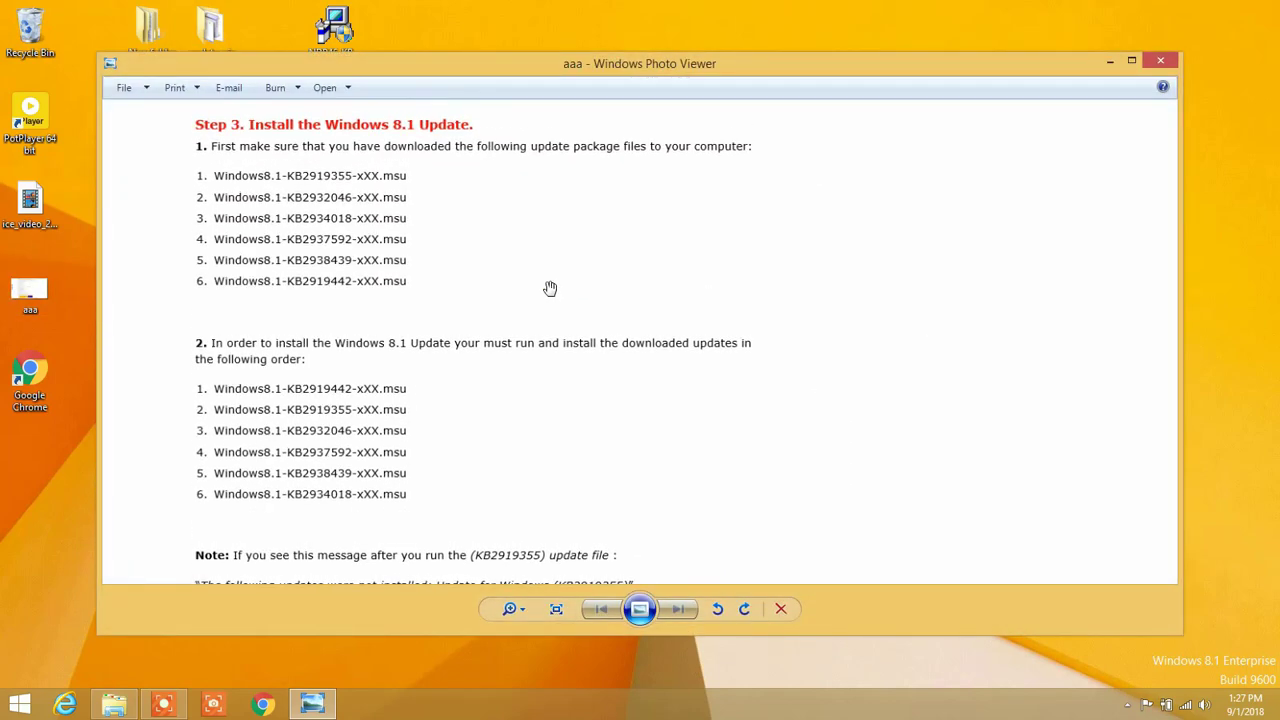
scroll(550, 288, up, 1)
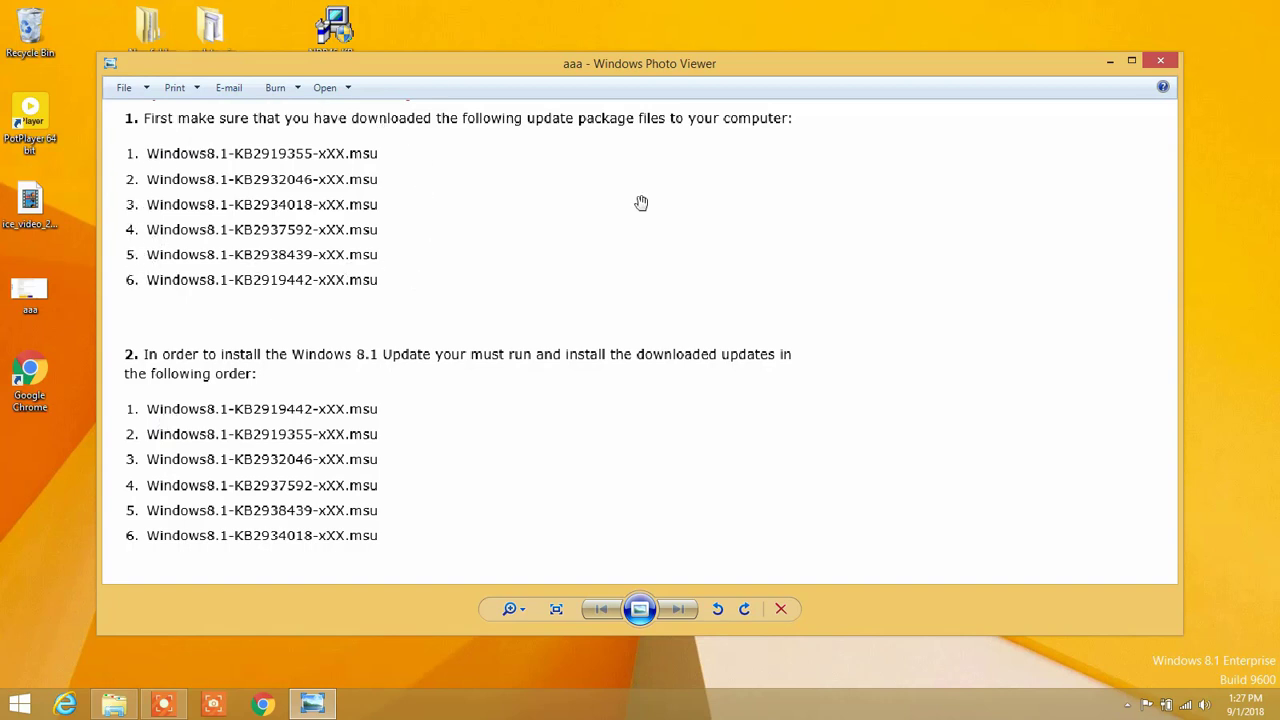
click(1131, 61)
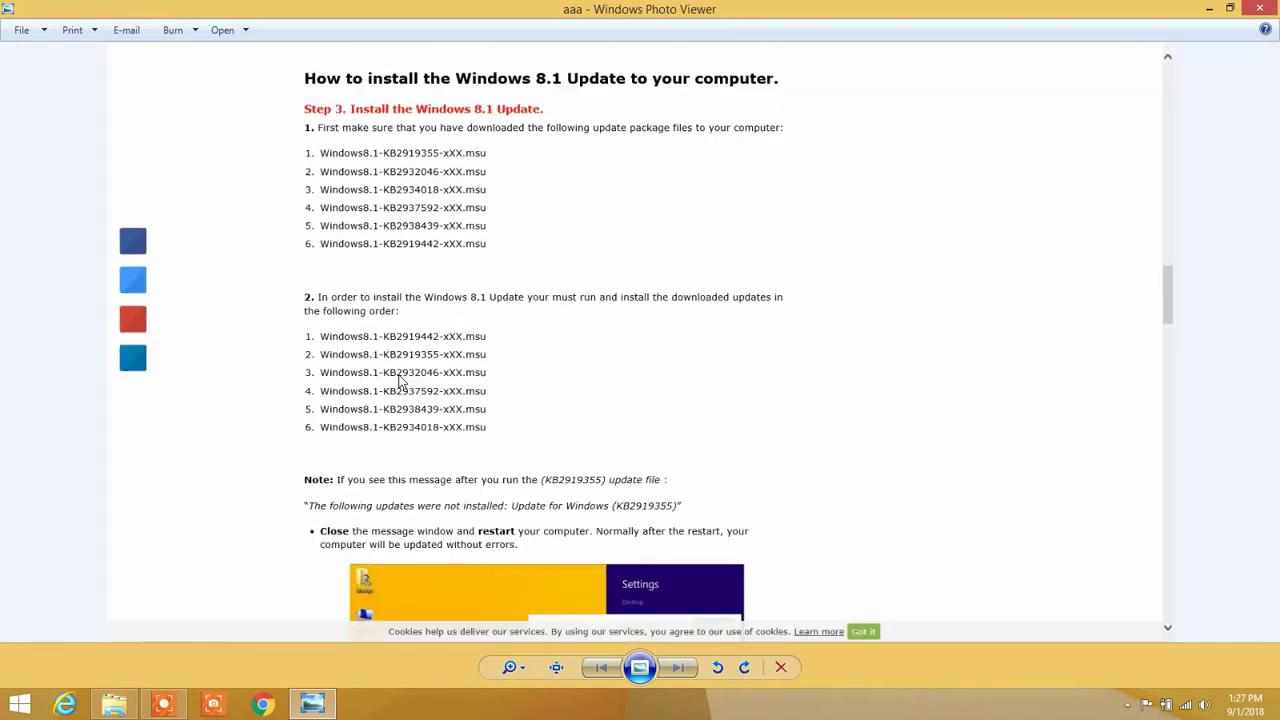
scroll(409, 369, up, 1)
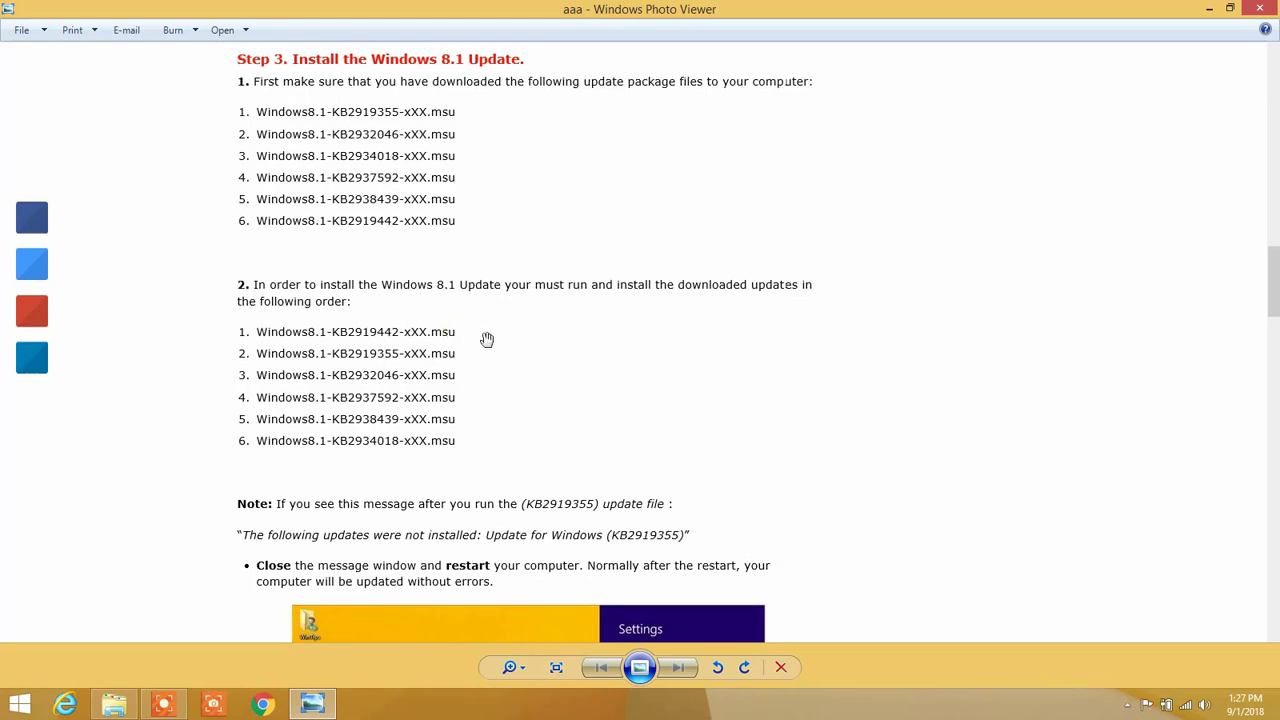
Step: Install the Windows8.1-KB2919442-x64 package from the "update win 8.1" folder and close its installer once finished
click(113, 704)
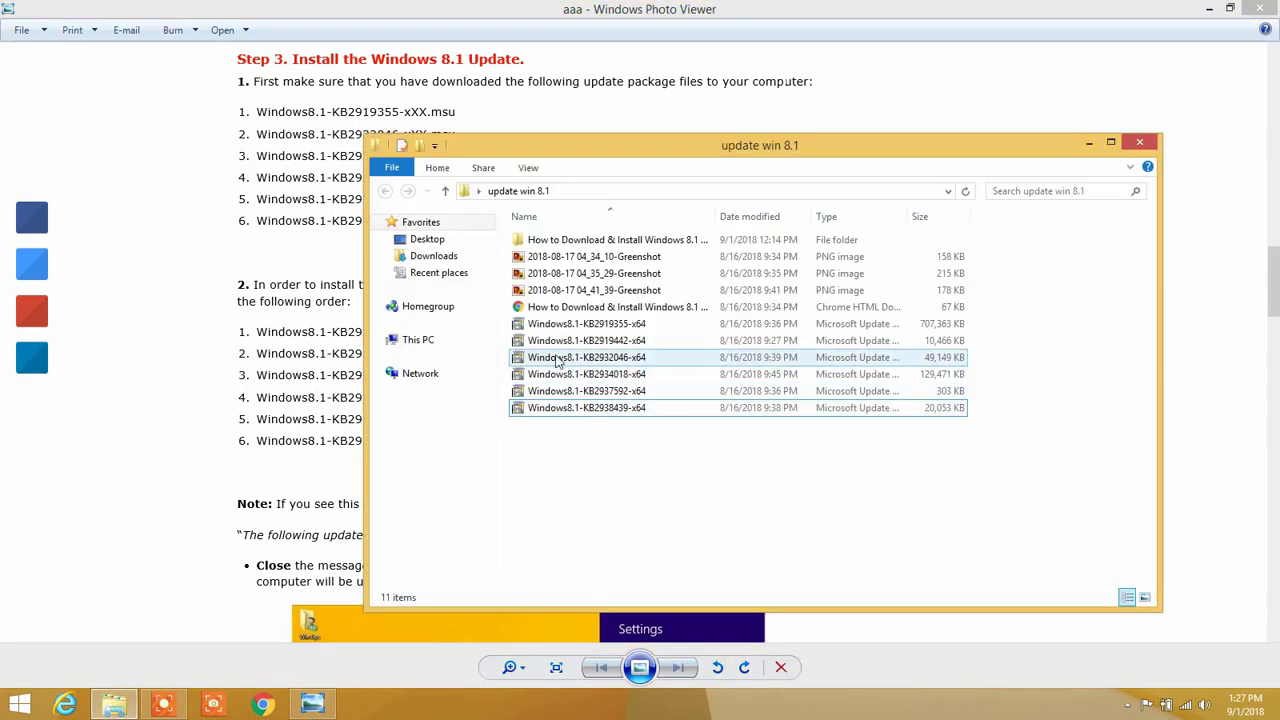
click(551, 346)
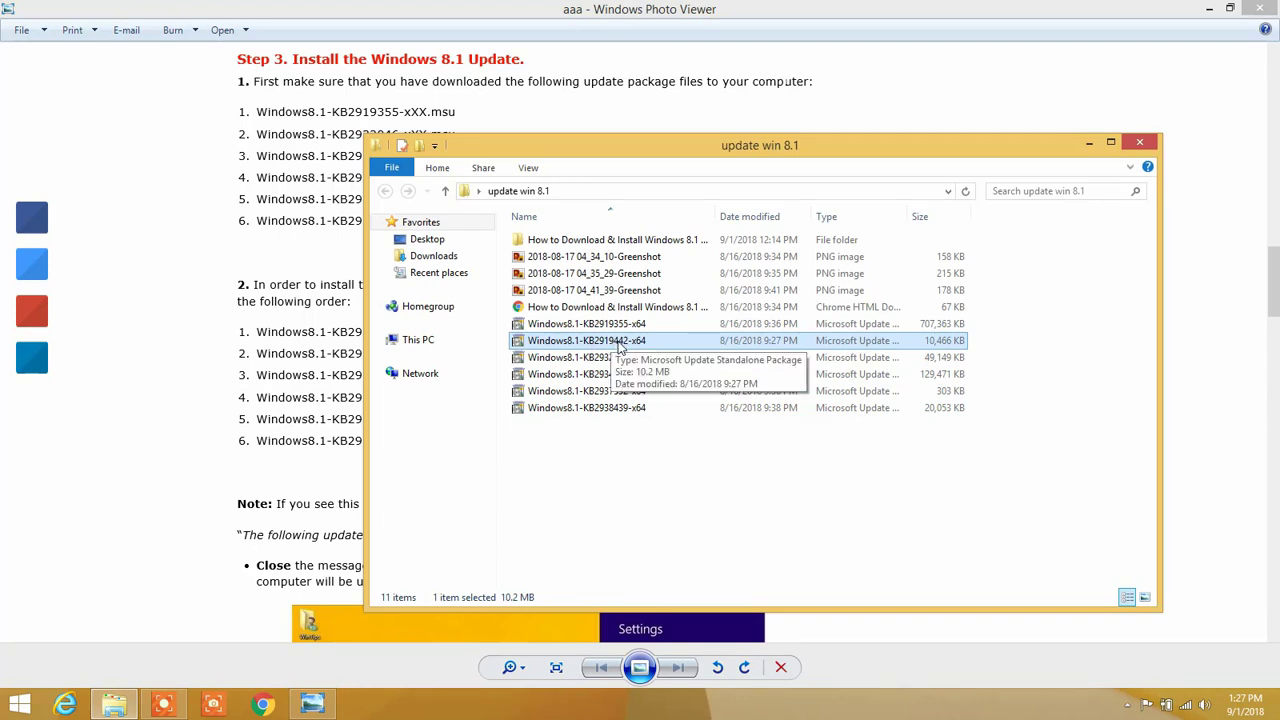
right_click(620, 342)
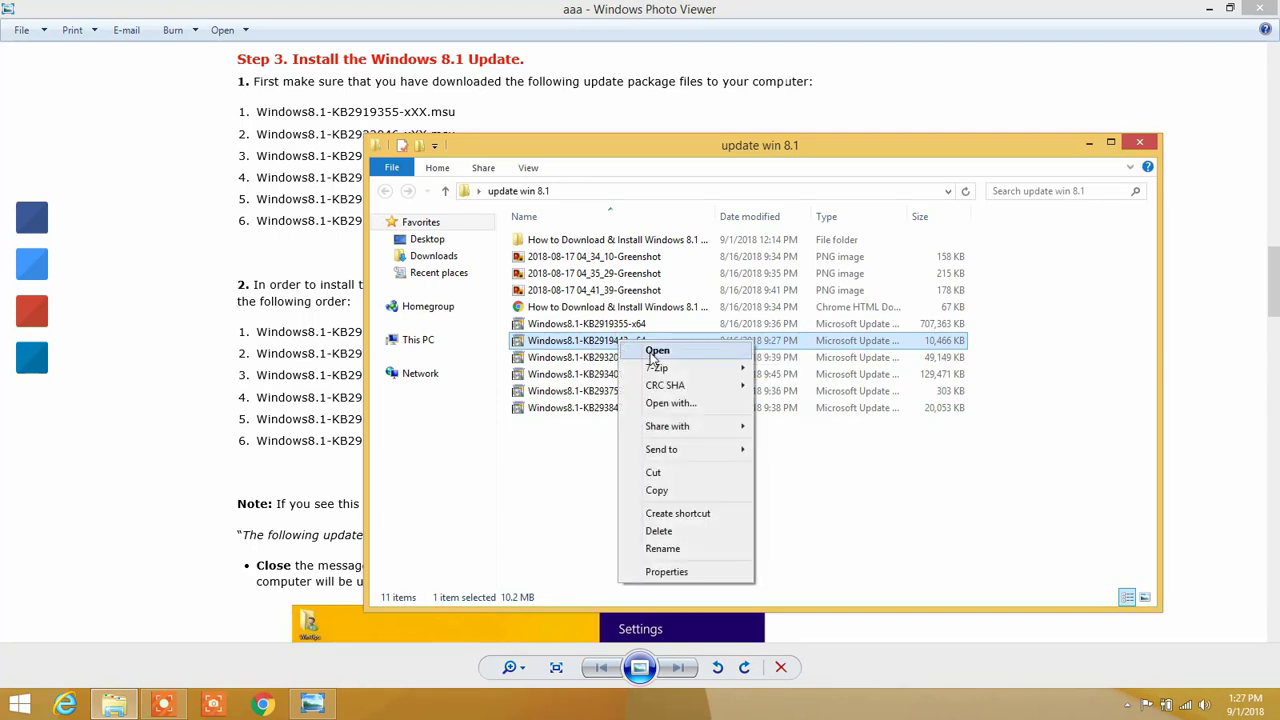
click(650, 352)
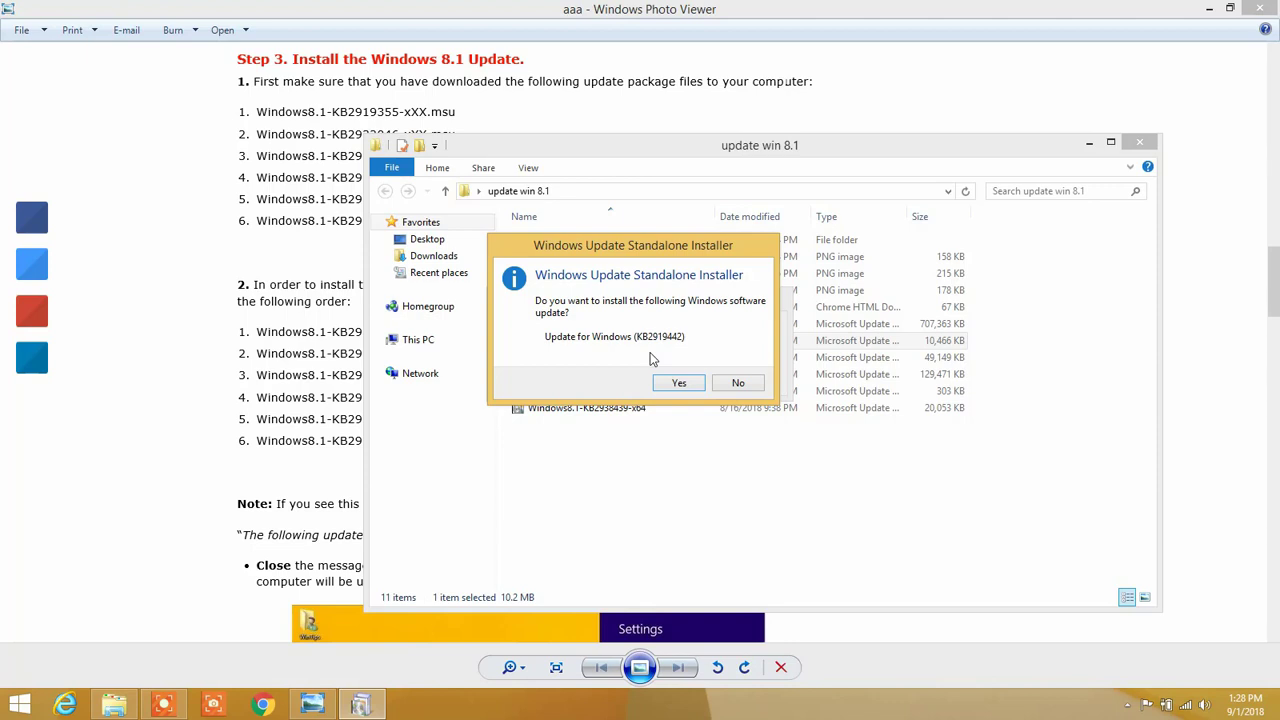
click(678, 382)
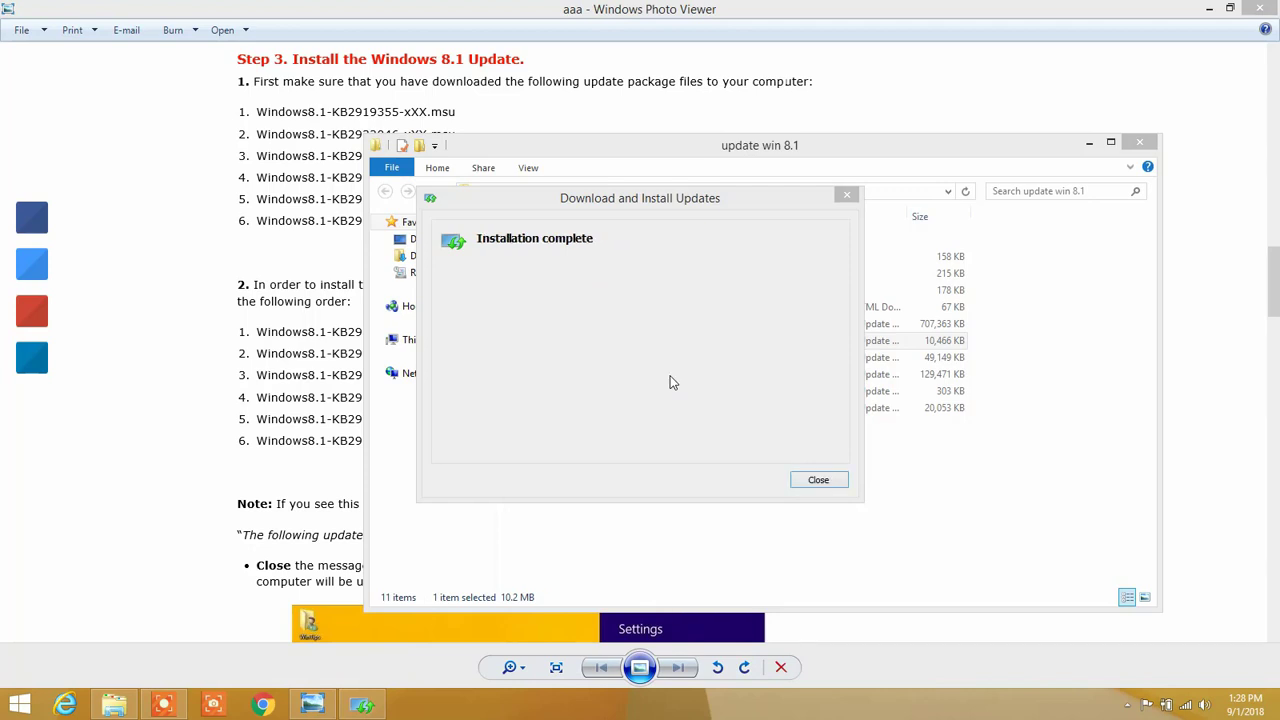
click(826, 480)
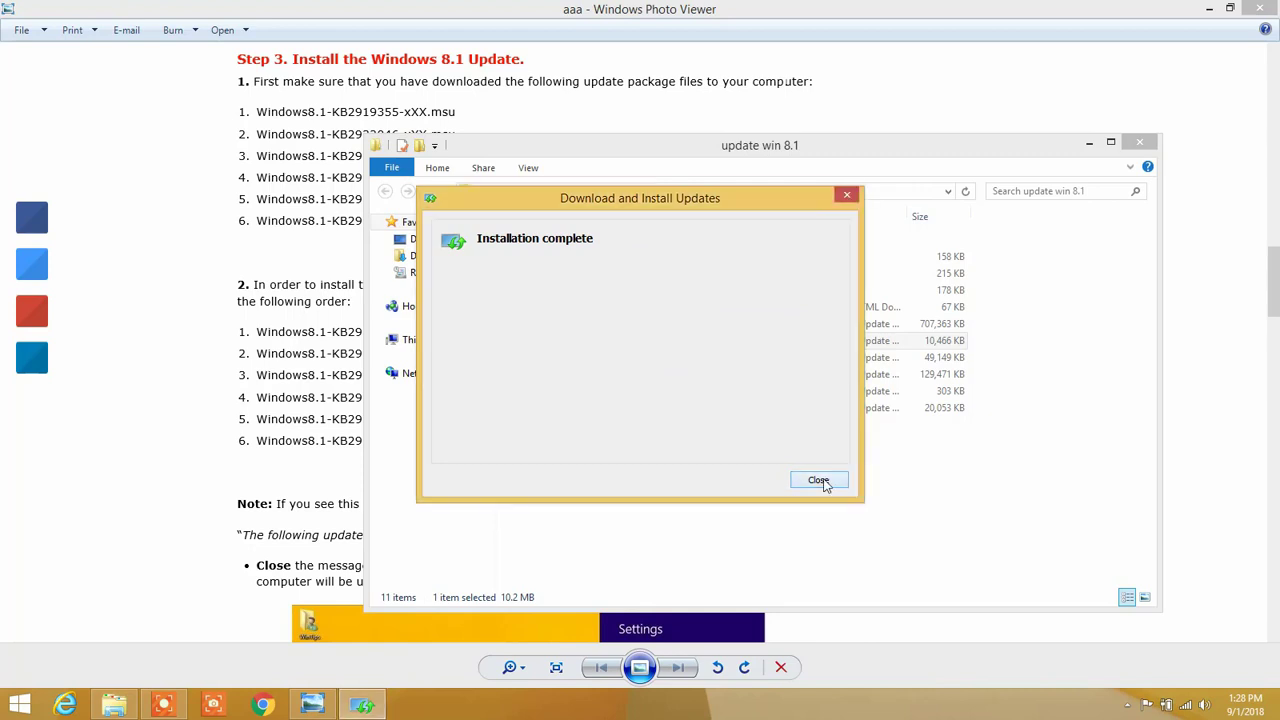
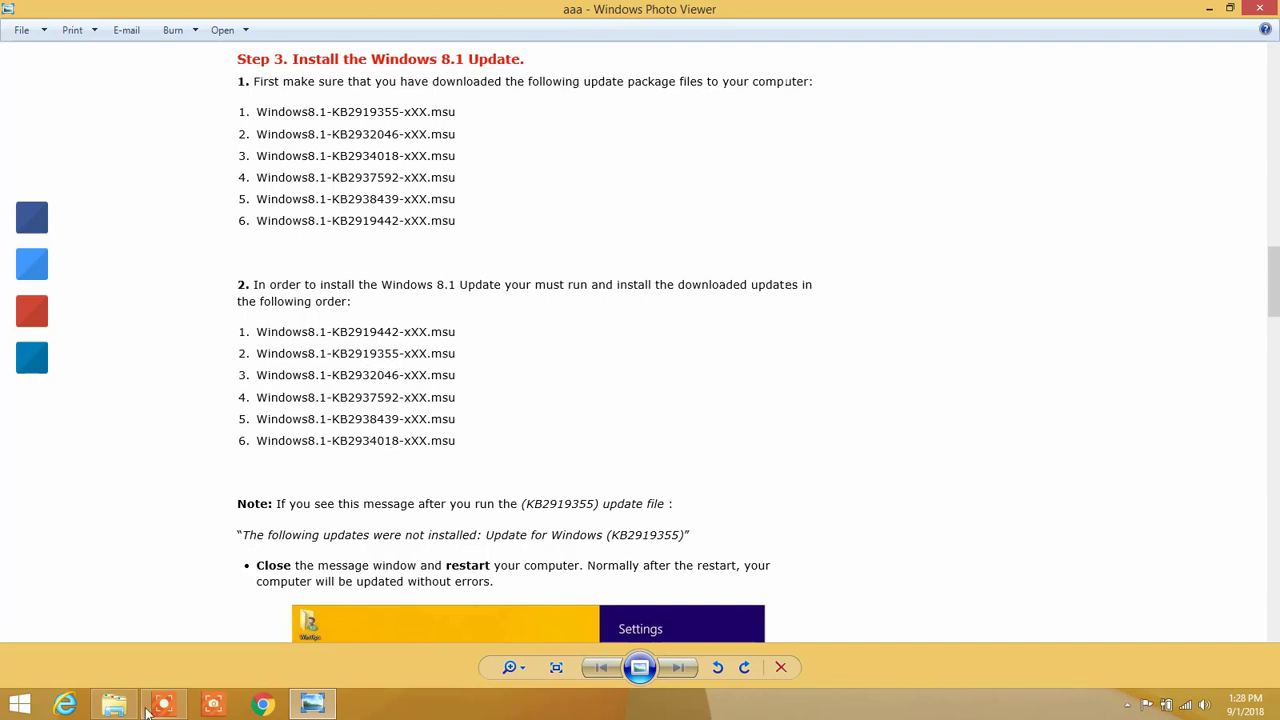
Step: Run the Windows8.1-KB2919355-x64 package from the "update win 8.1" folder and accept its installation
click(113, 705)
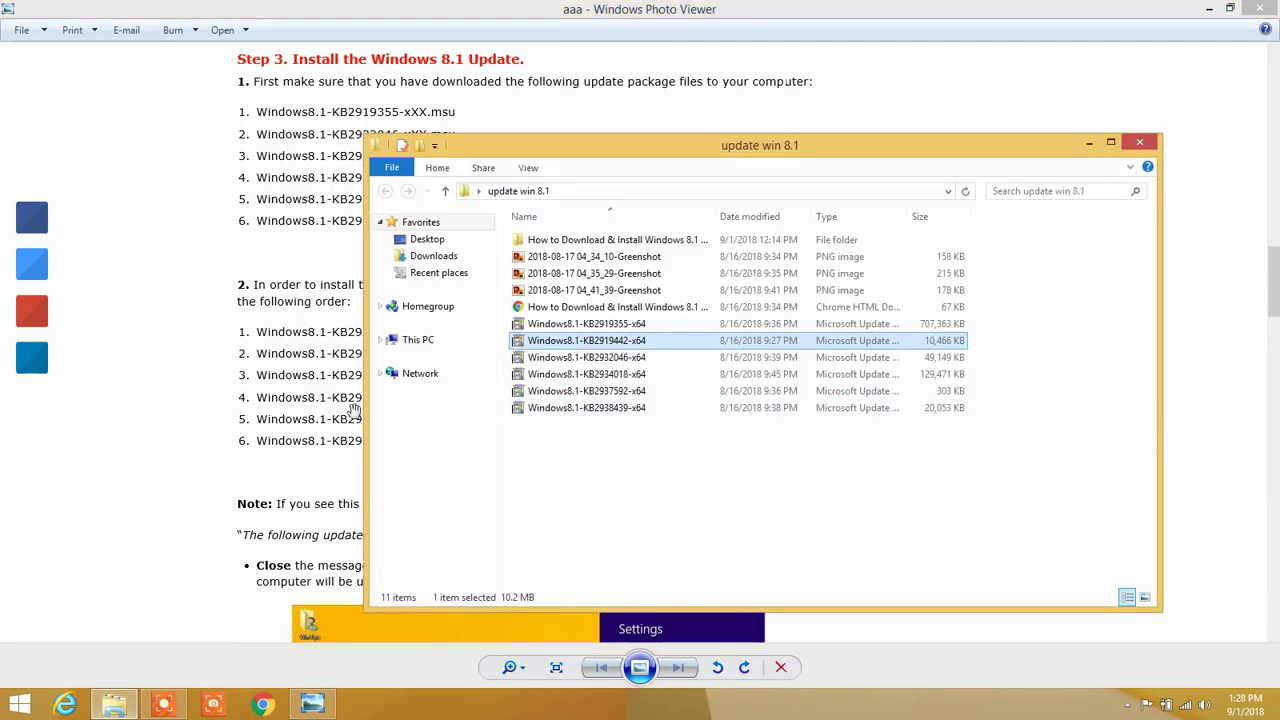
click(614, 330)
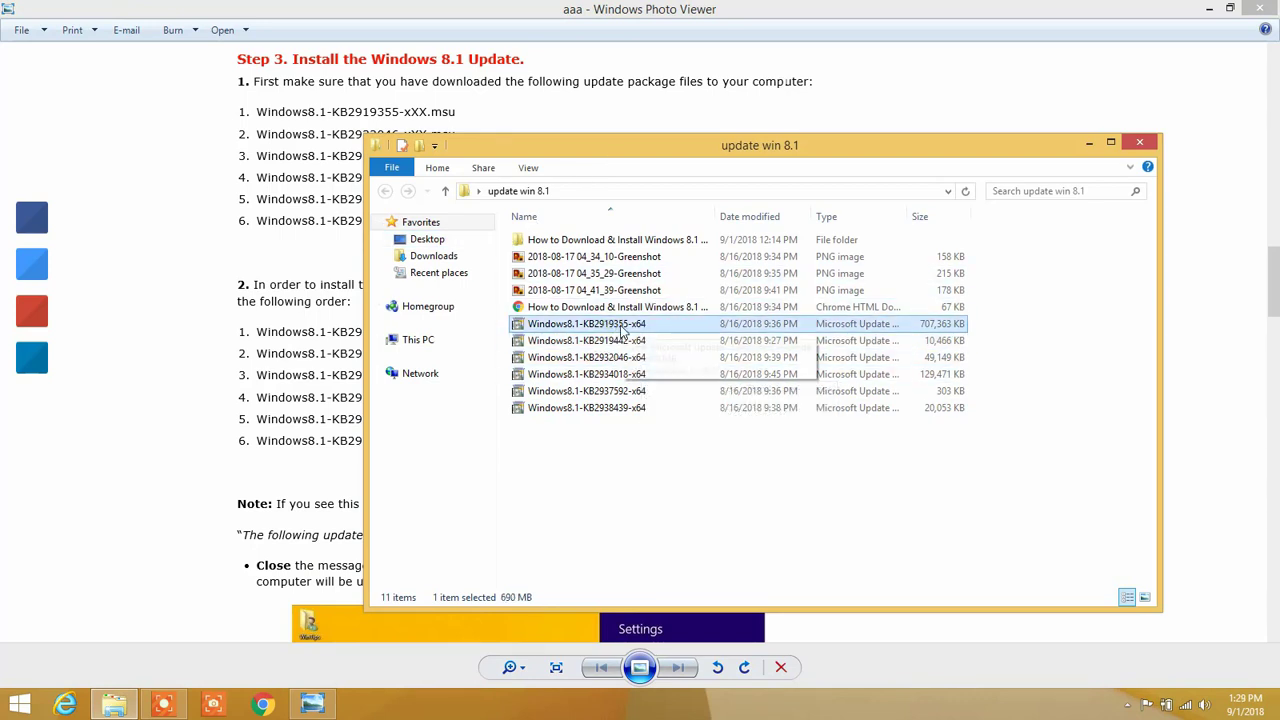
right_click(622, 329)
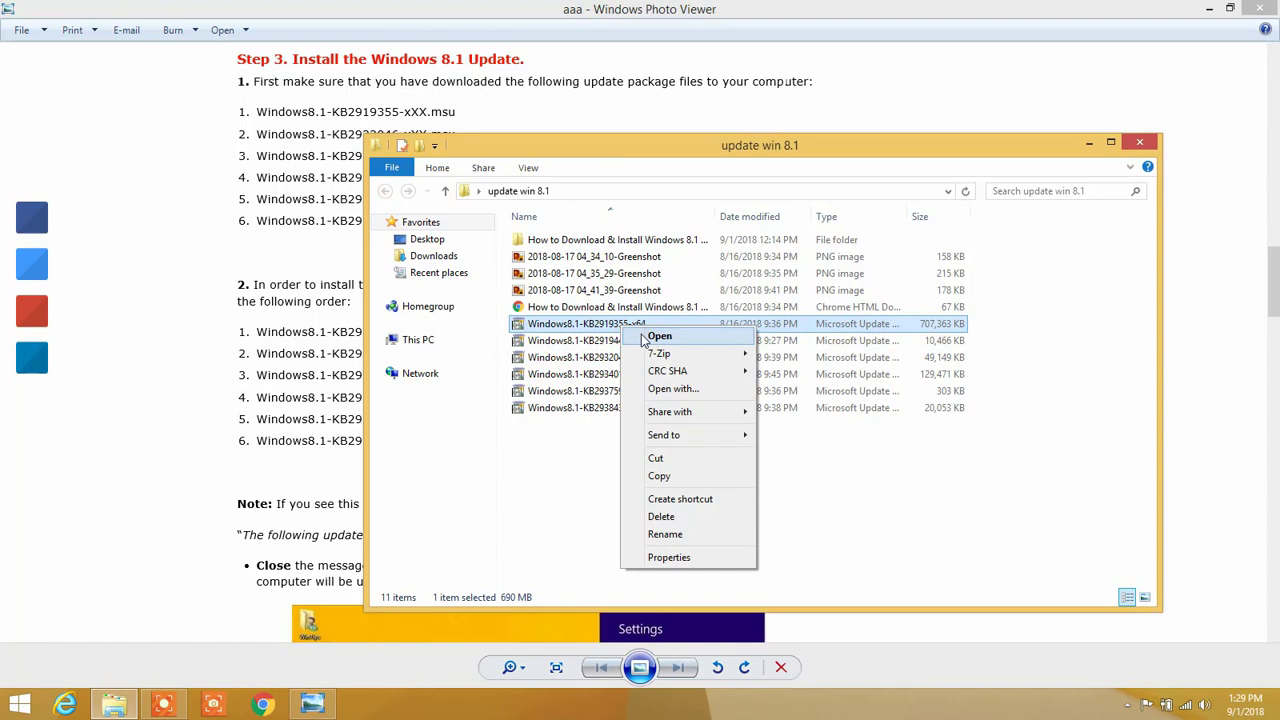
click(658, 336)
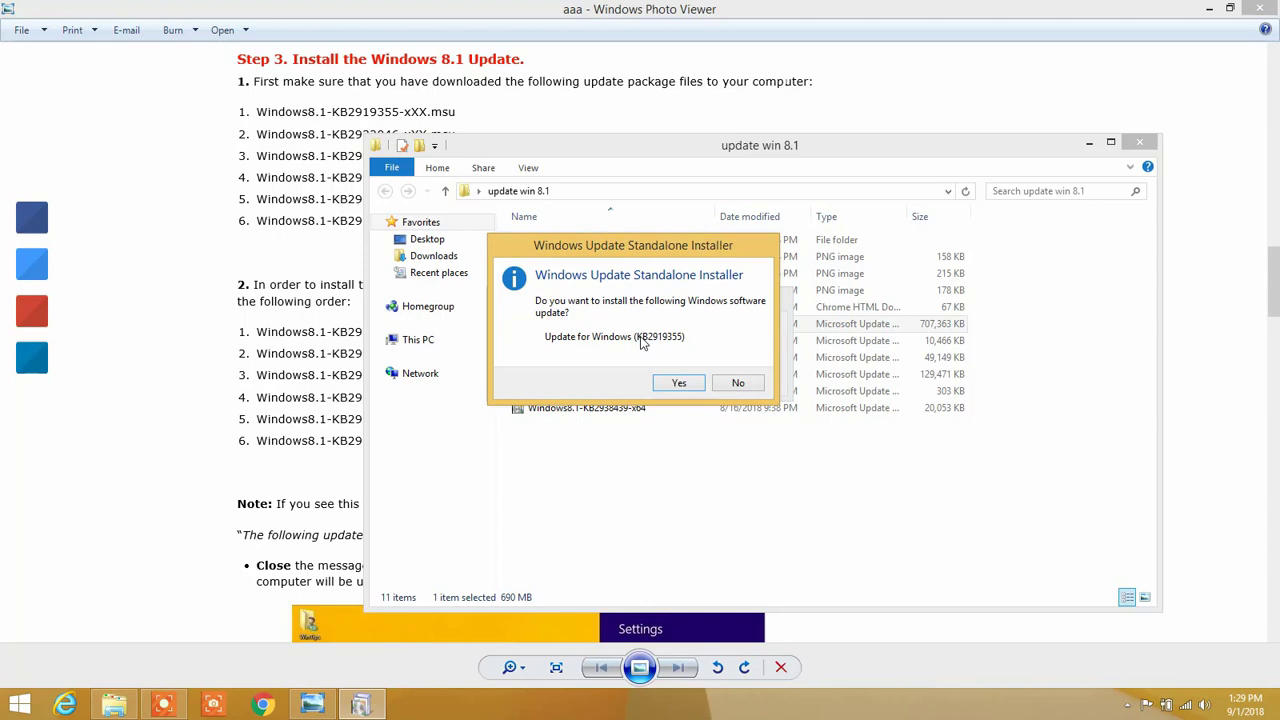
click(679, 383)
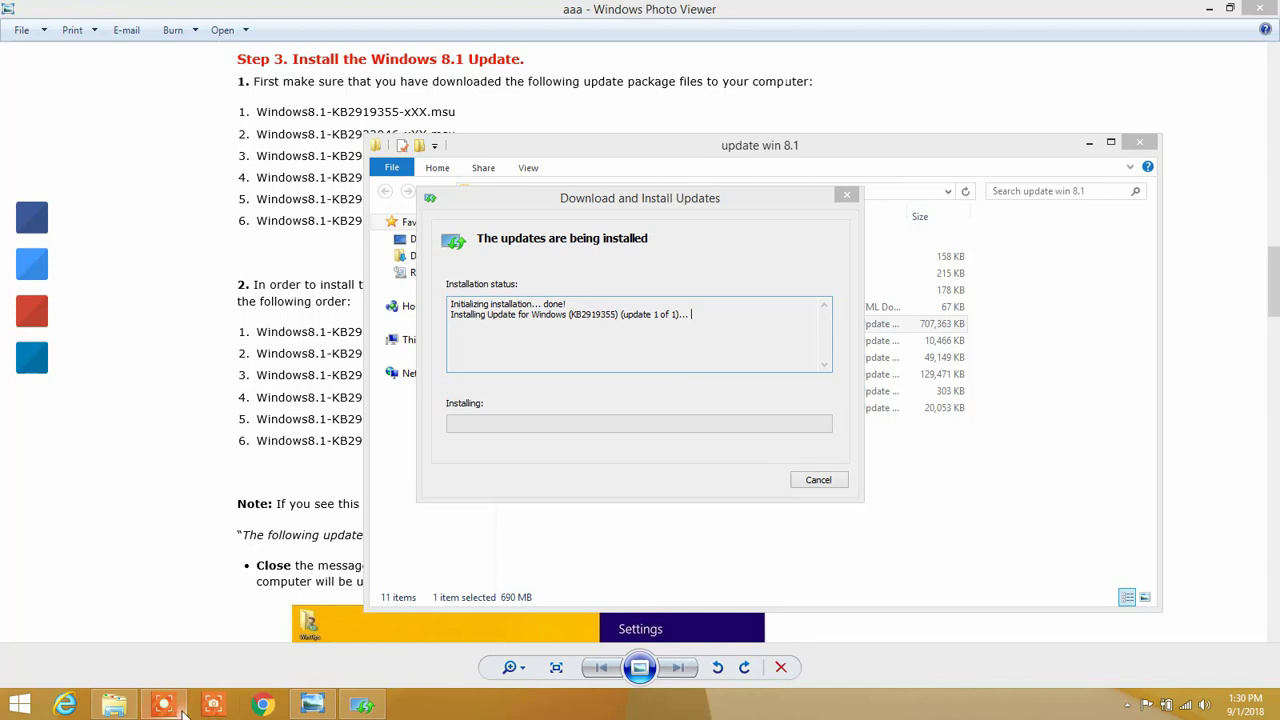
mouse_move(183, 710)
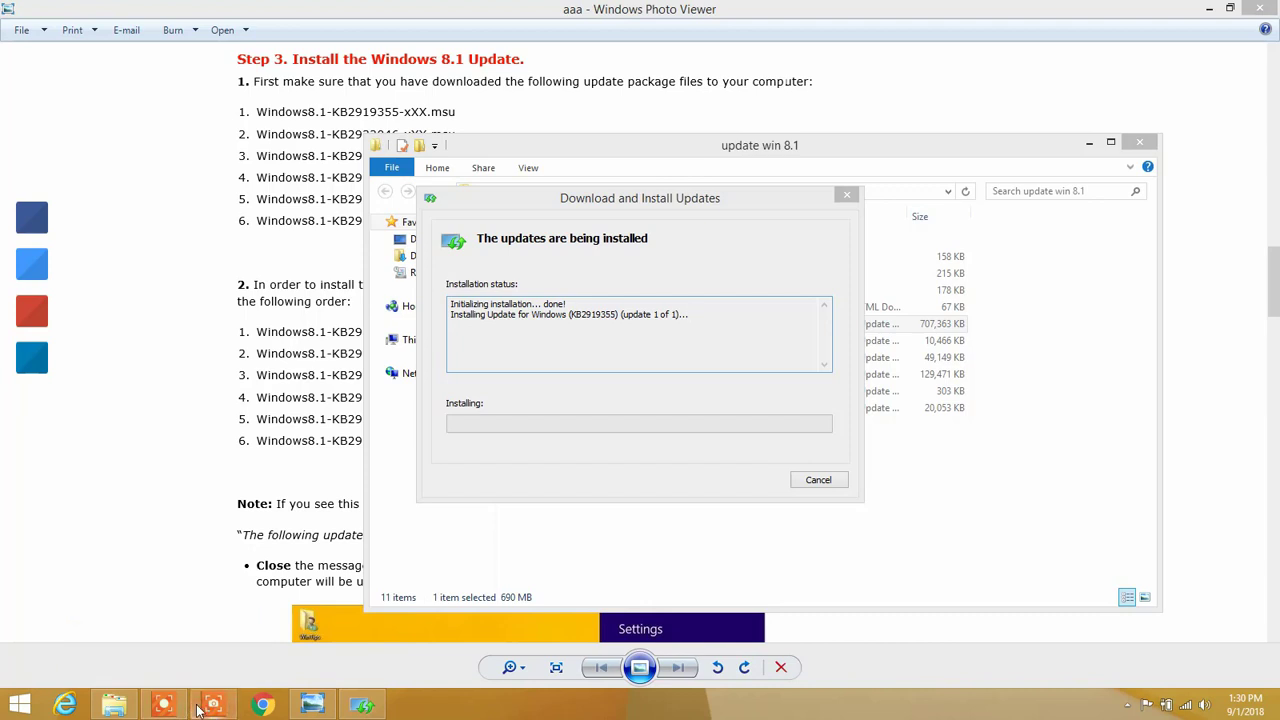
click(200, 708)
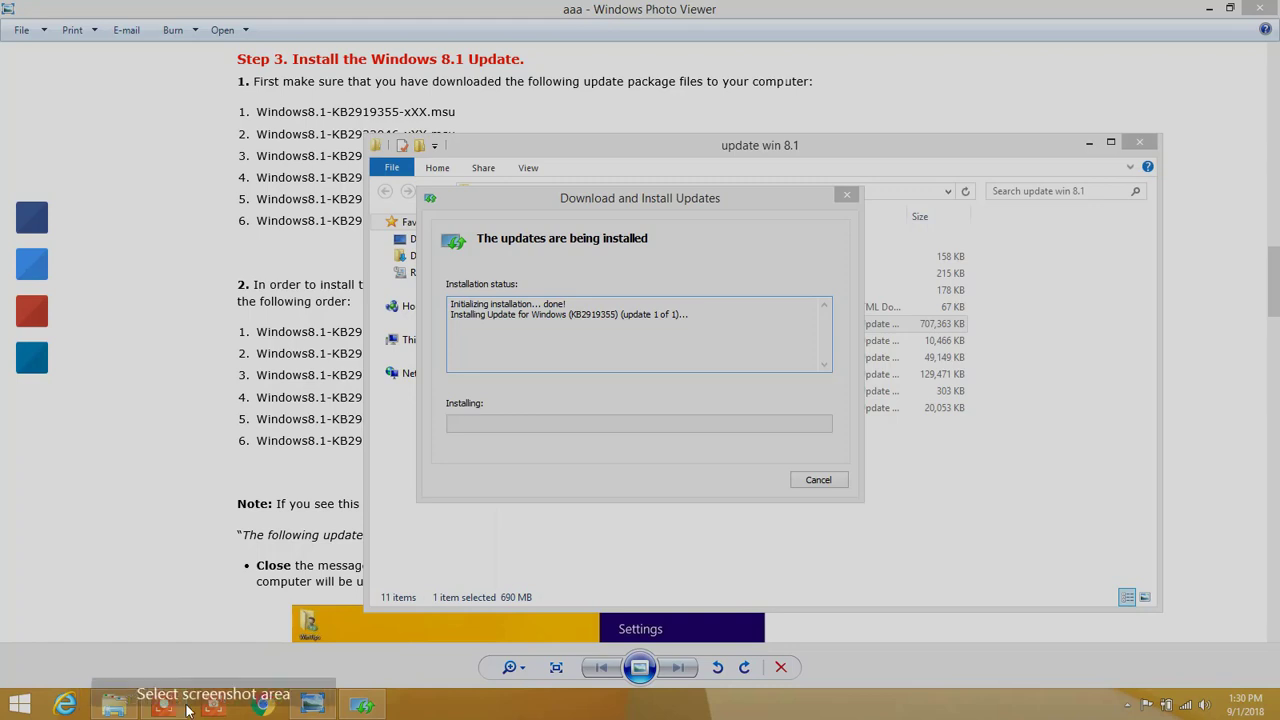
drag(156, 652, 200, 692)
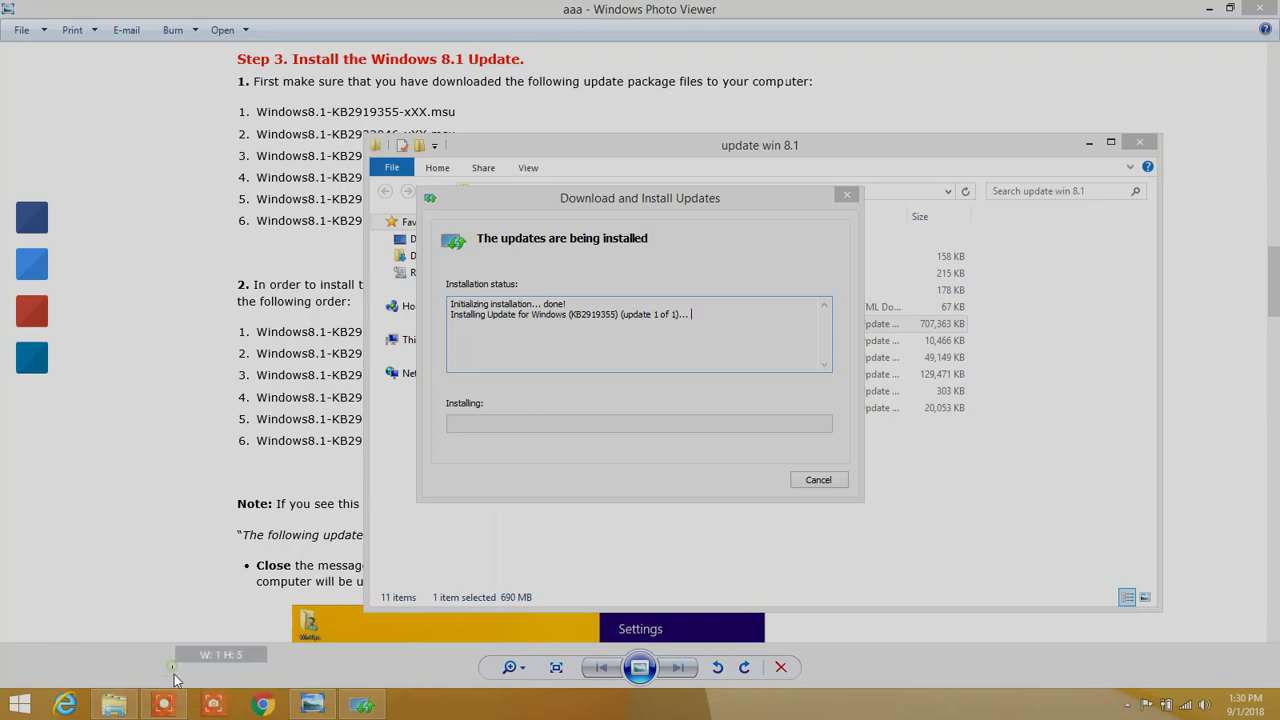
click(524, 547)
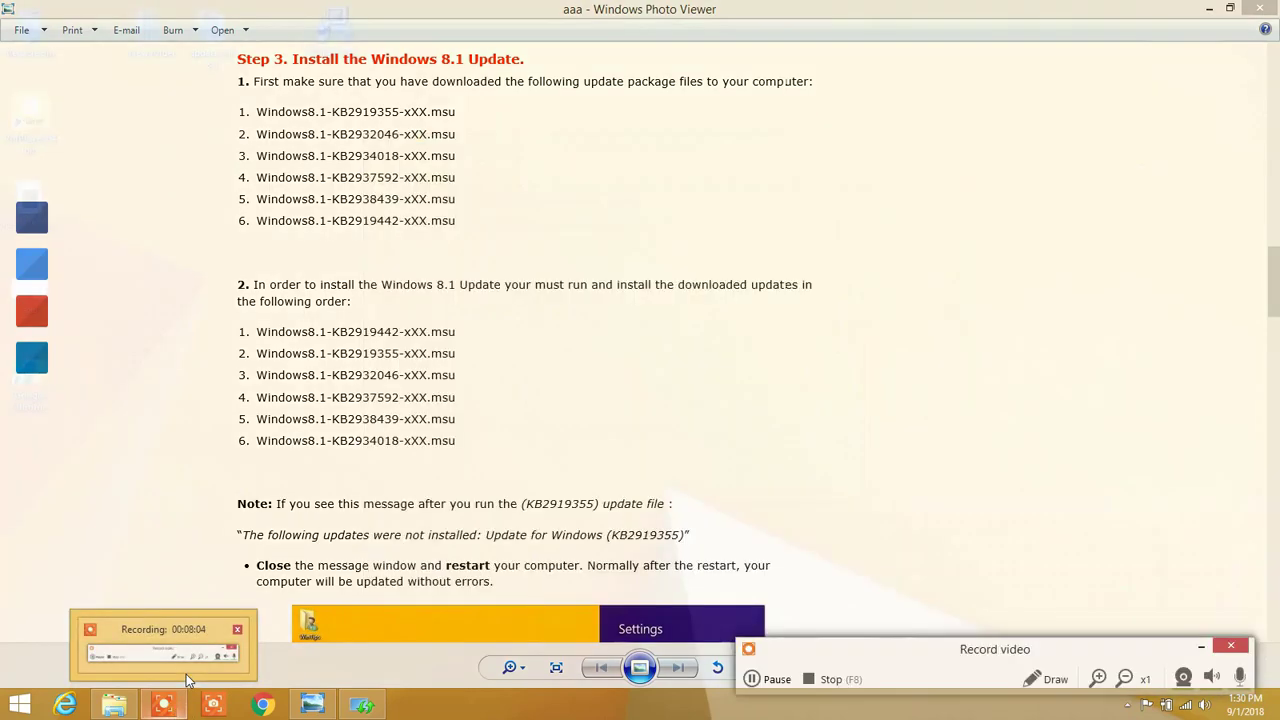
click(186, 674)
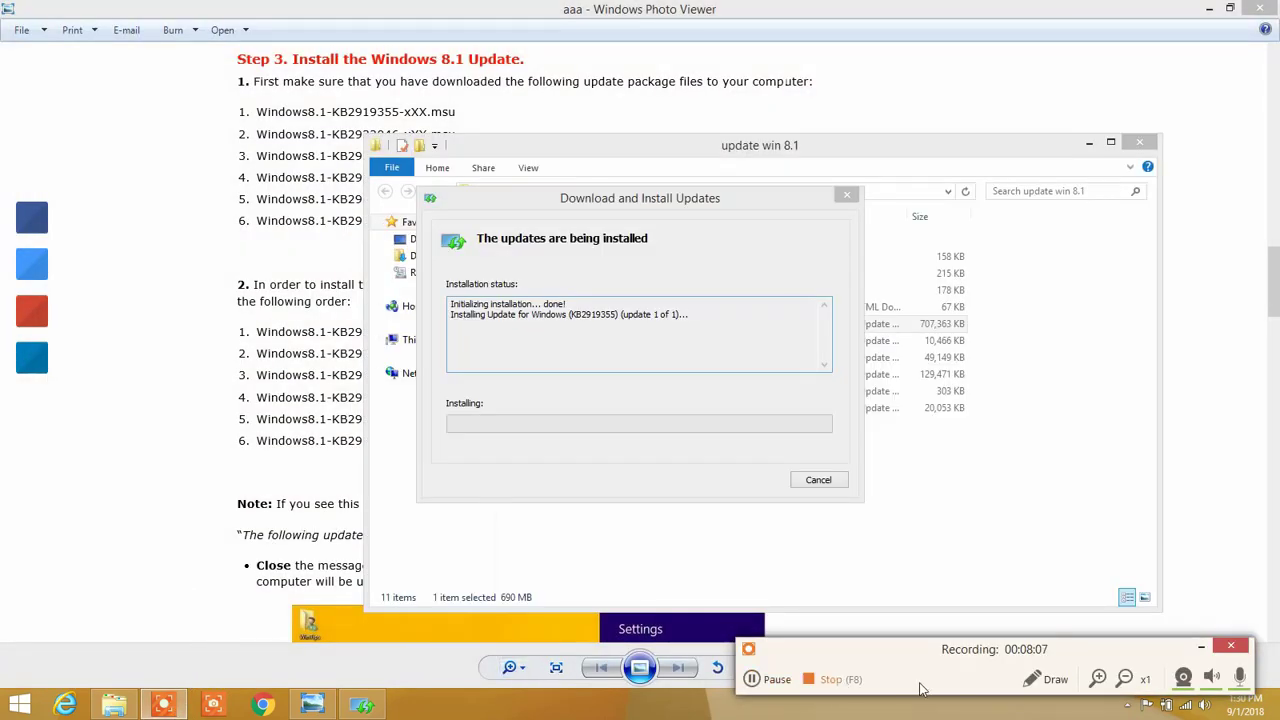
click(776, 679)
click(776, 679)
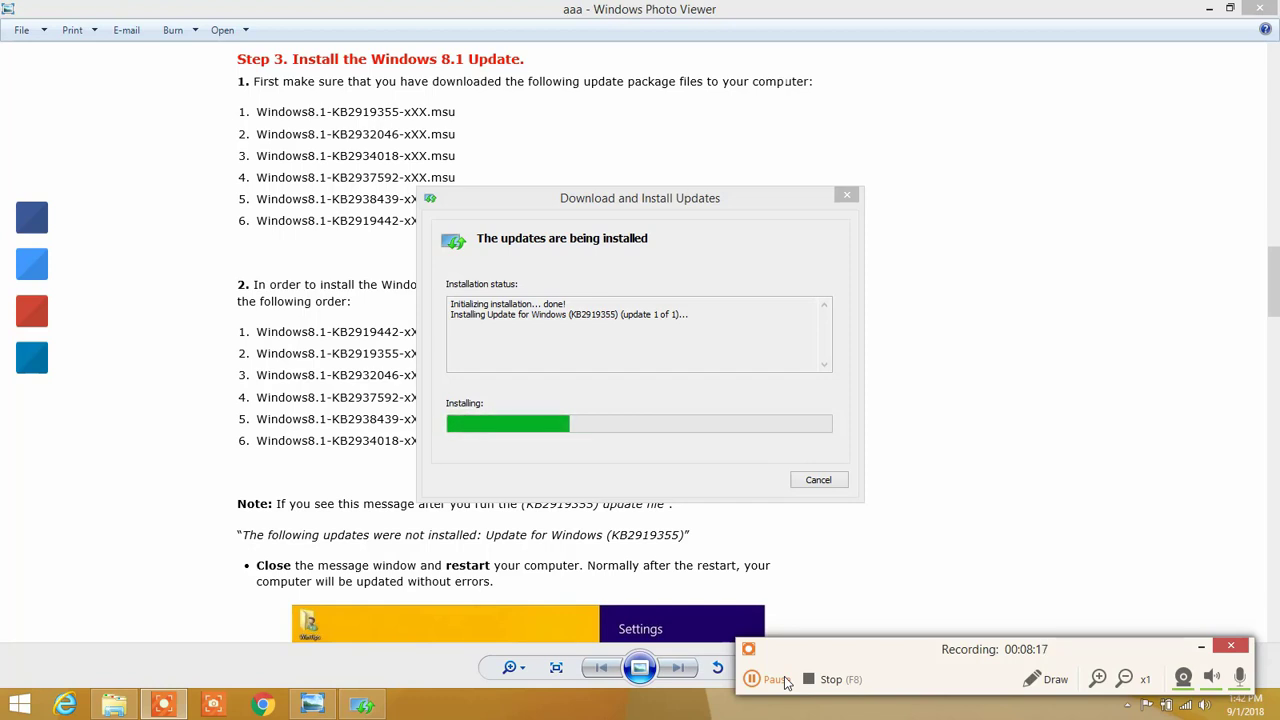
click(784, 679)
click(784, 679)
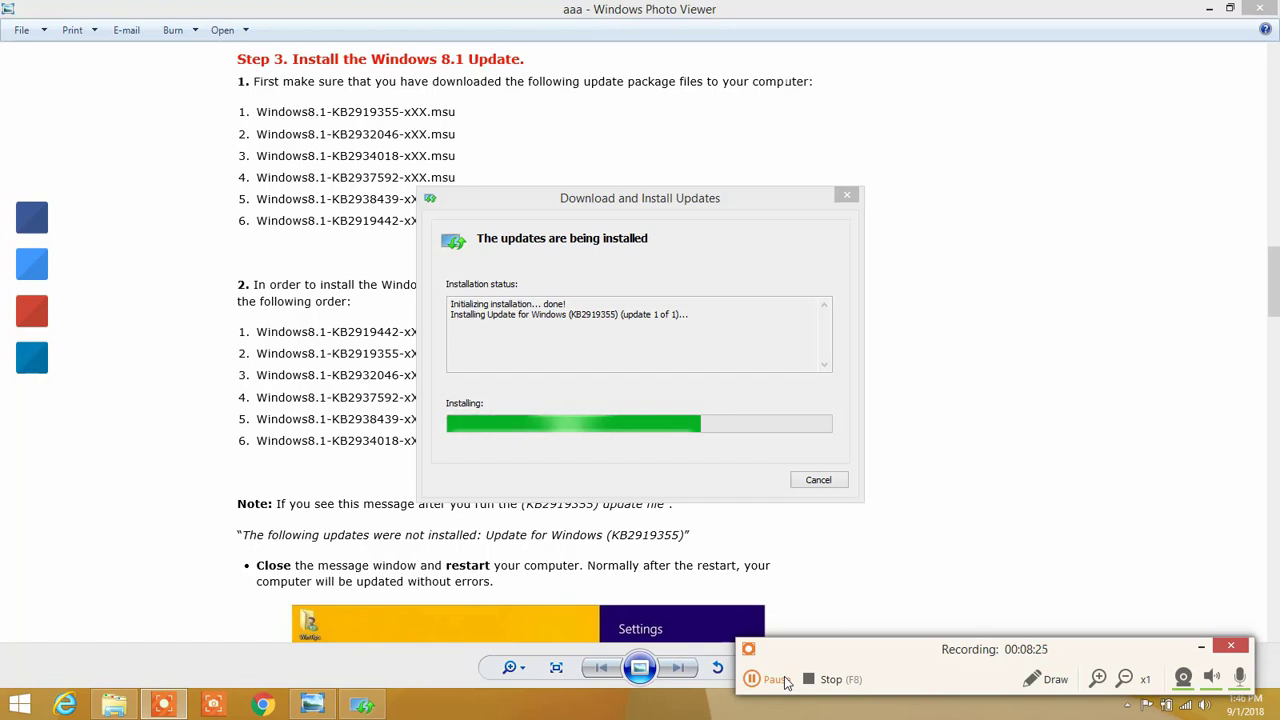
click(784, 679)
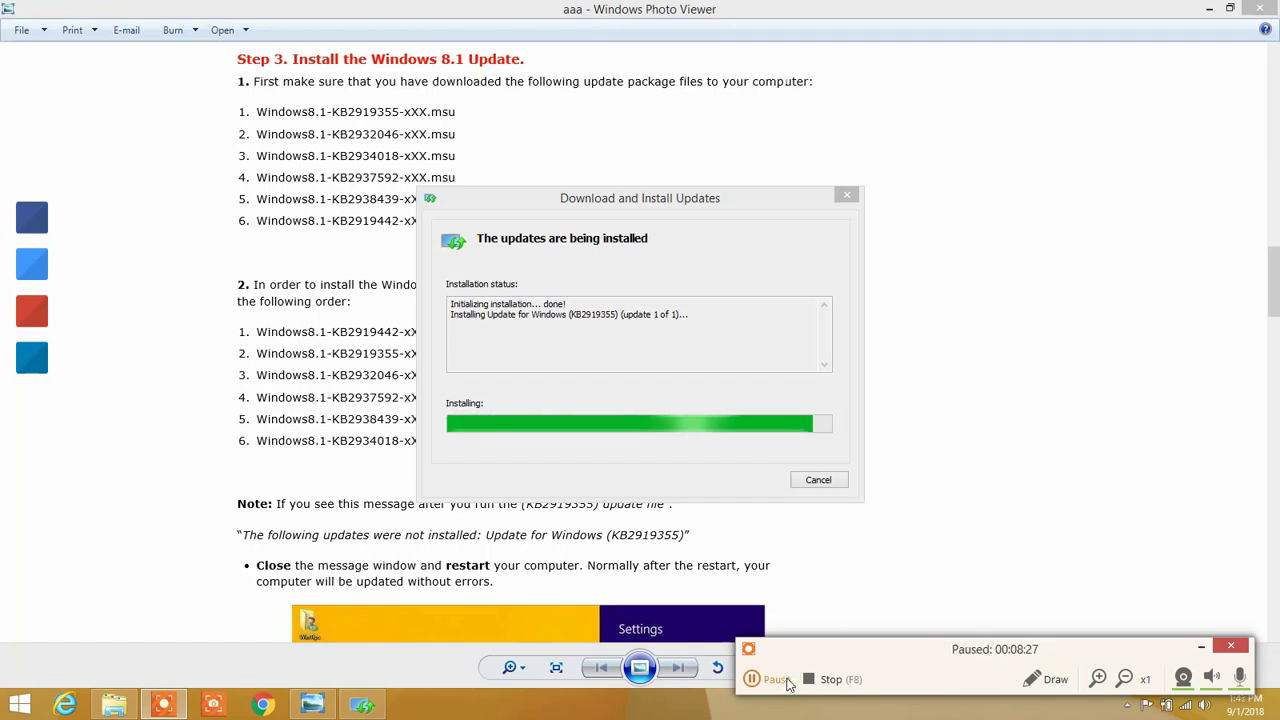
click(786, 680)
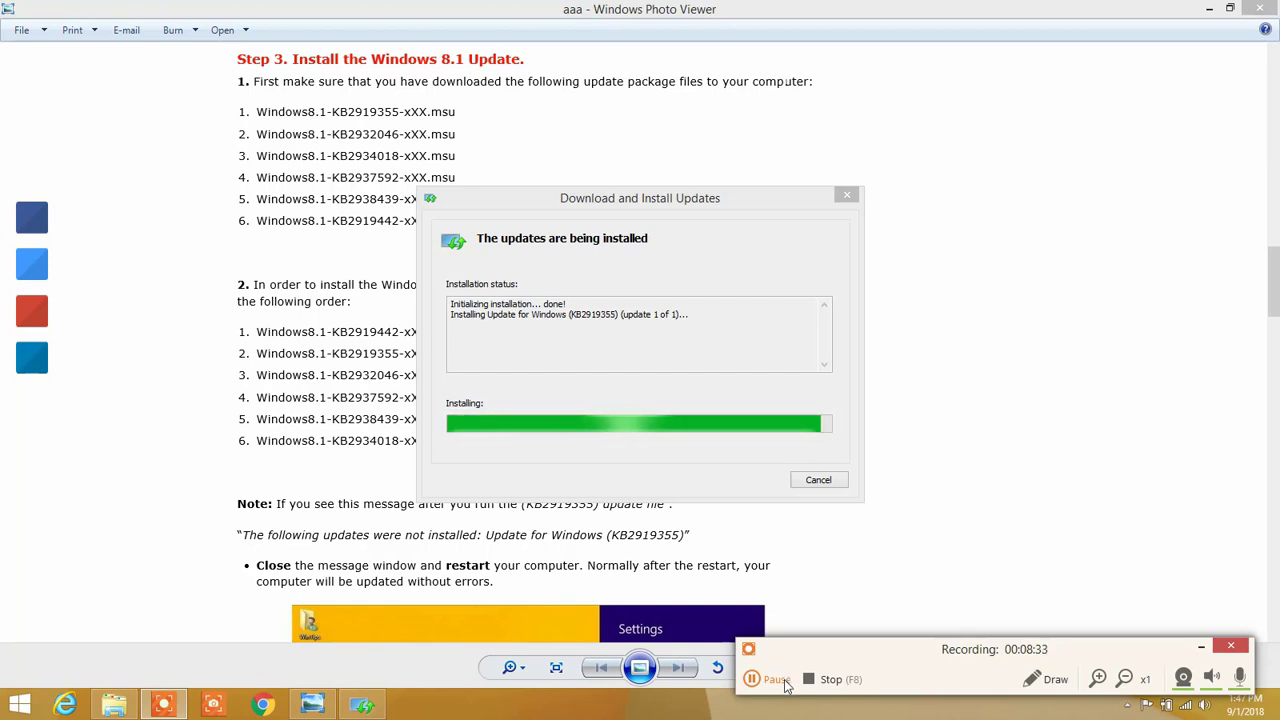
click(786, 683)
click(788, 684)
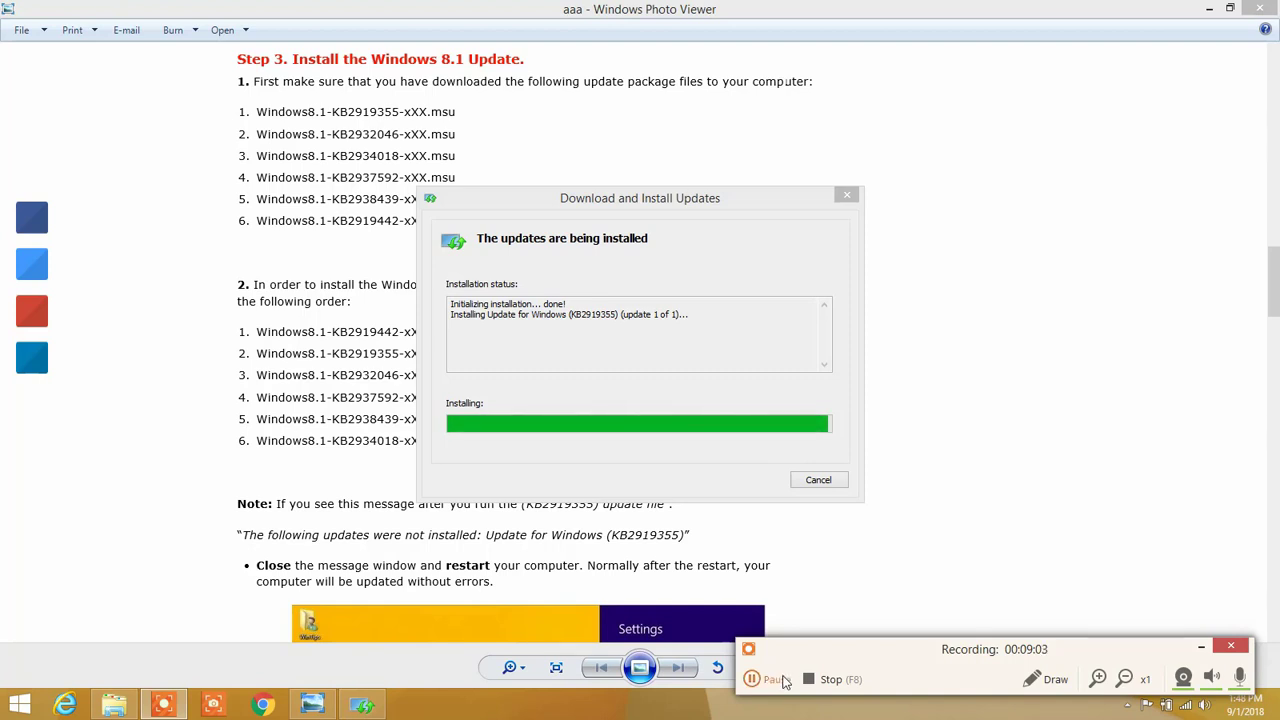
click(775, 679)
key(F7)
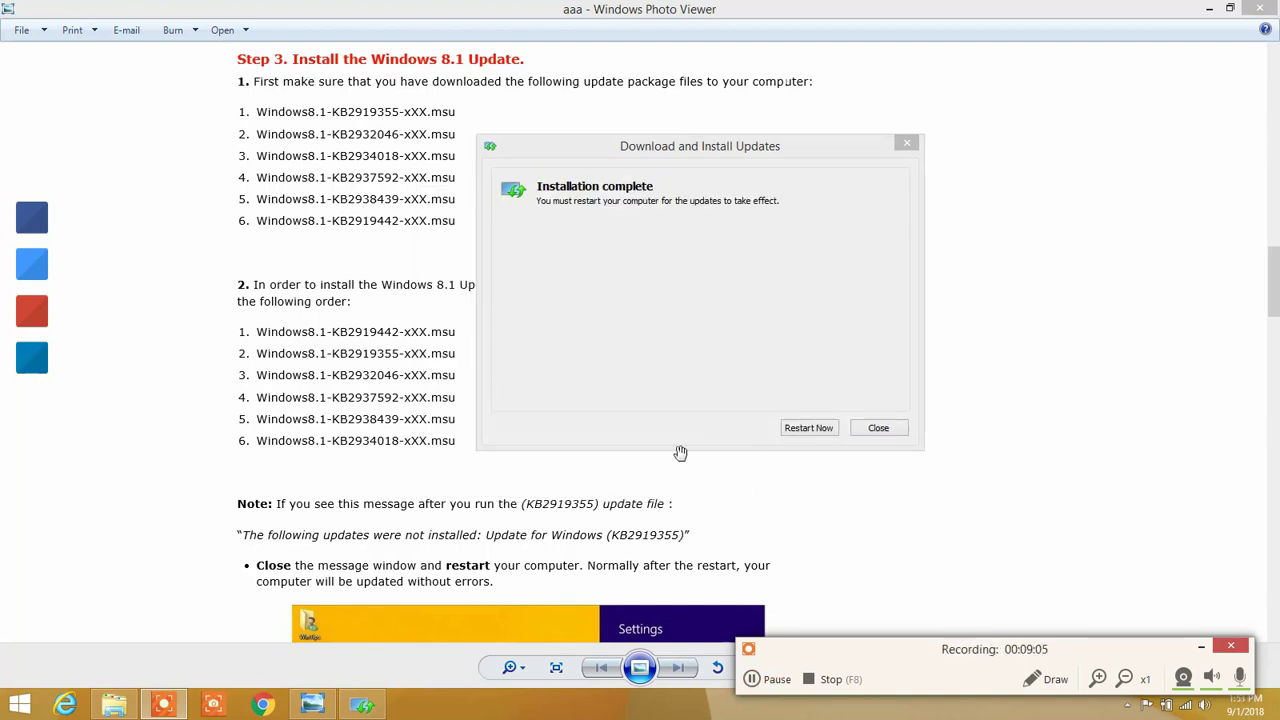
click(1201, 646)
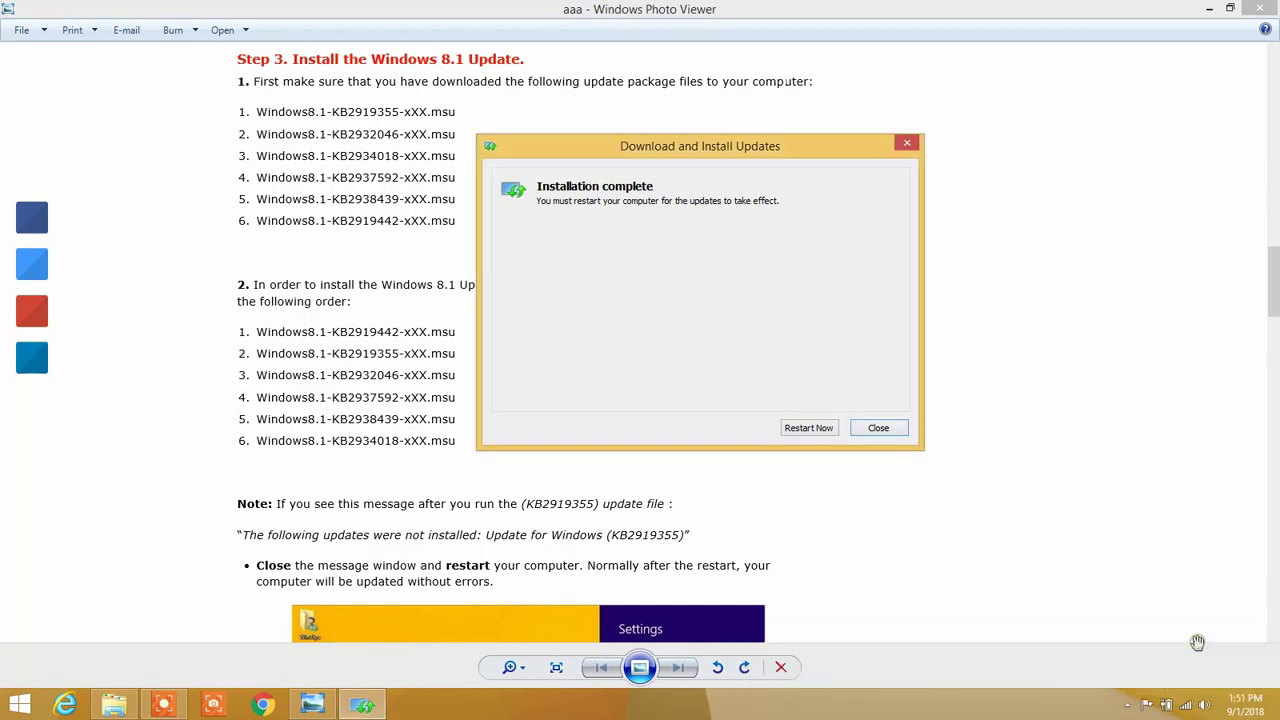
Step: Close the finished KB2919355 installer without restarting, and run the Windows8.1-KB2932046-x64 package, accepting its installation
click(876, 430)
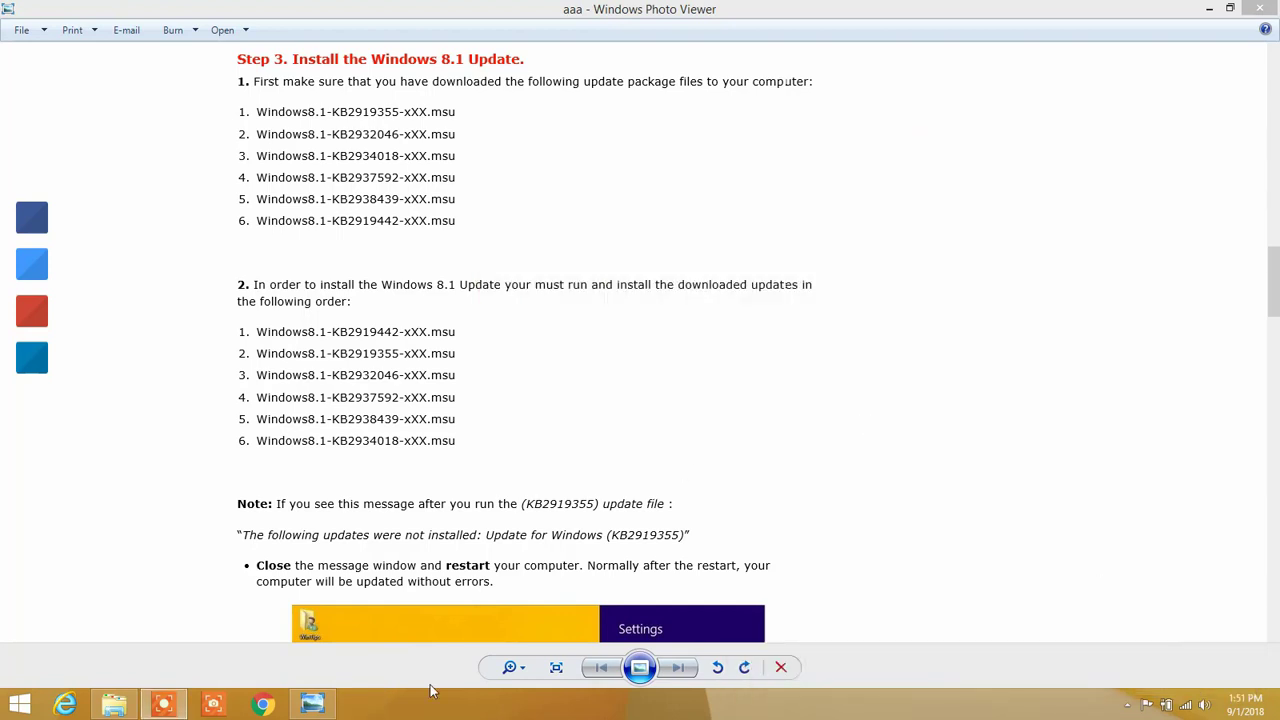
click(113, 705)
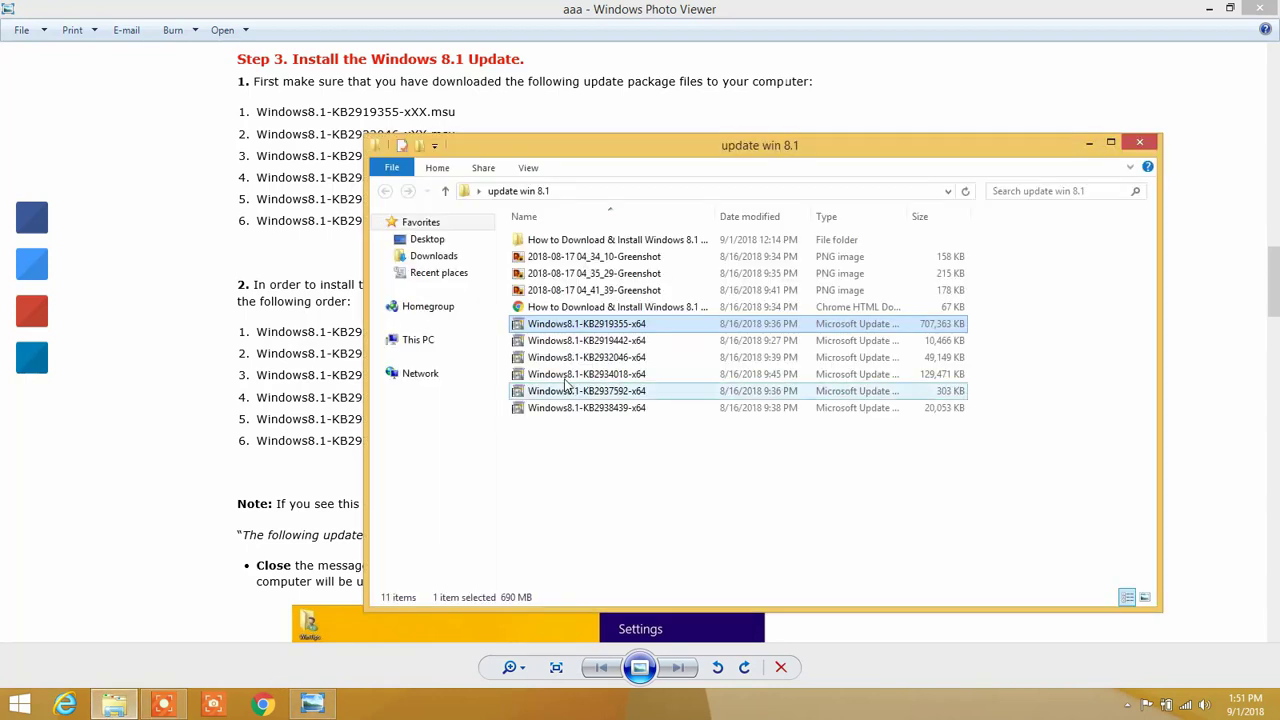
click(160, 443)
click(615, 362)
right_click(615, 365)
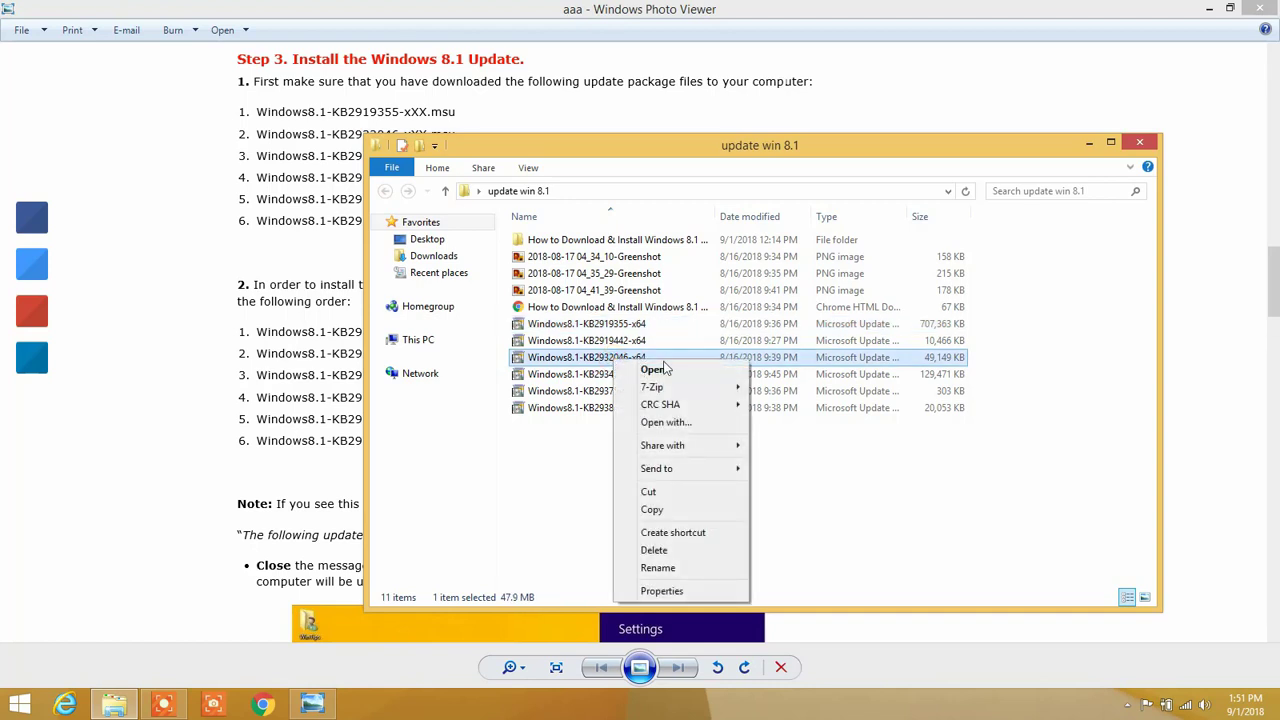
click(669, 366)
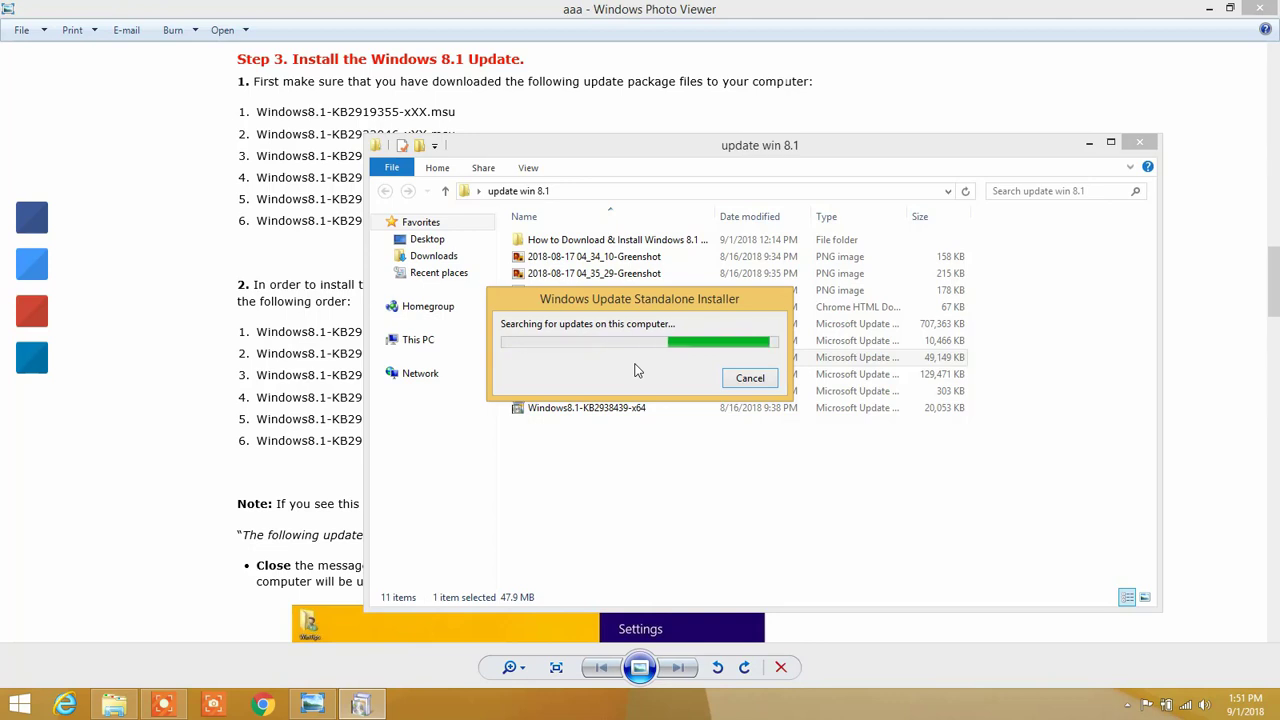
click(679, 386)
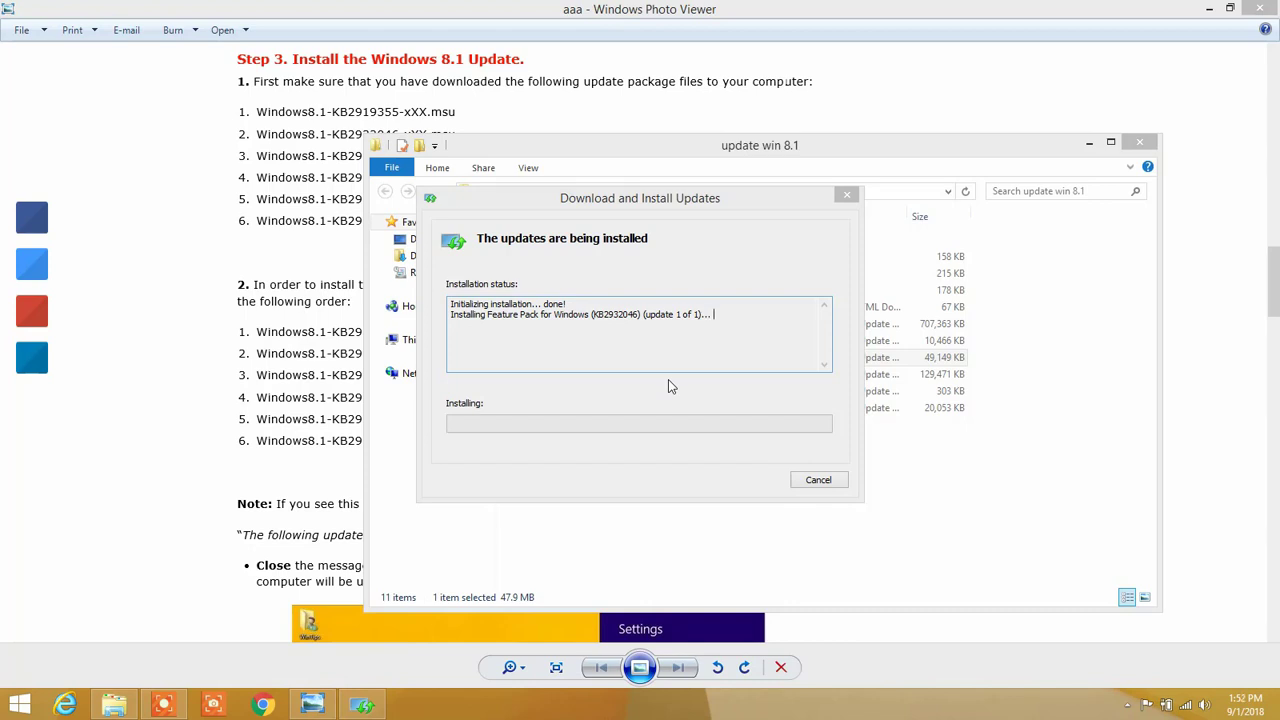
drag(629, 203, 713, 169)
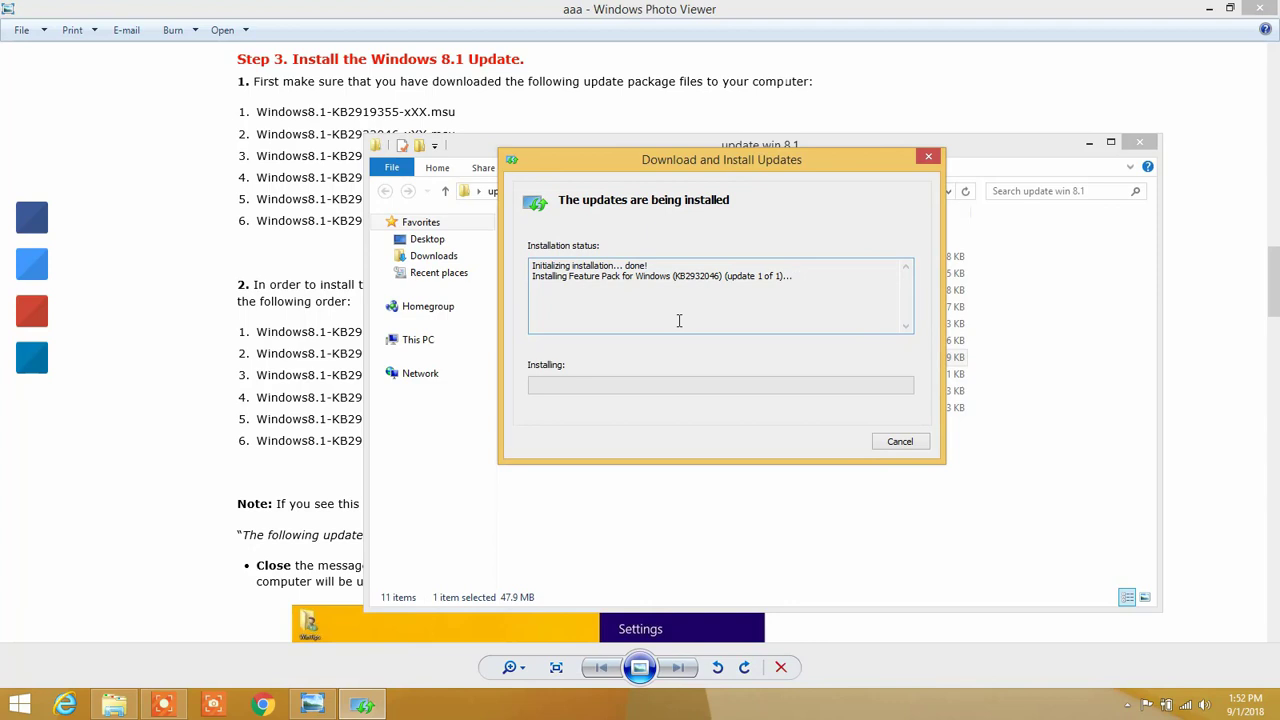
drag(720, 157, 581, 165)
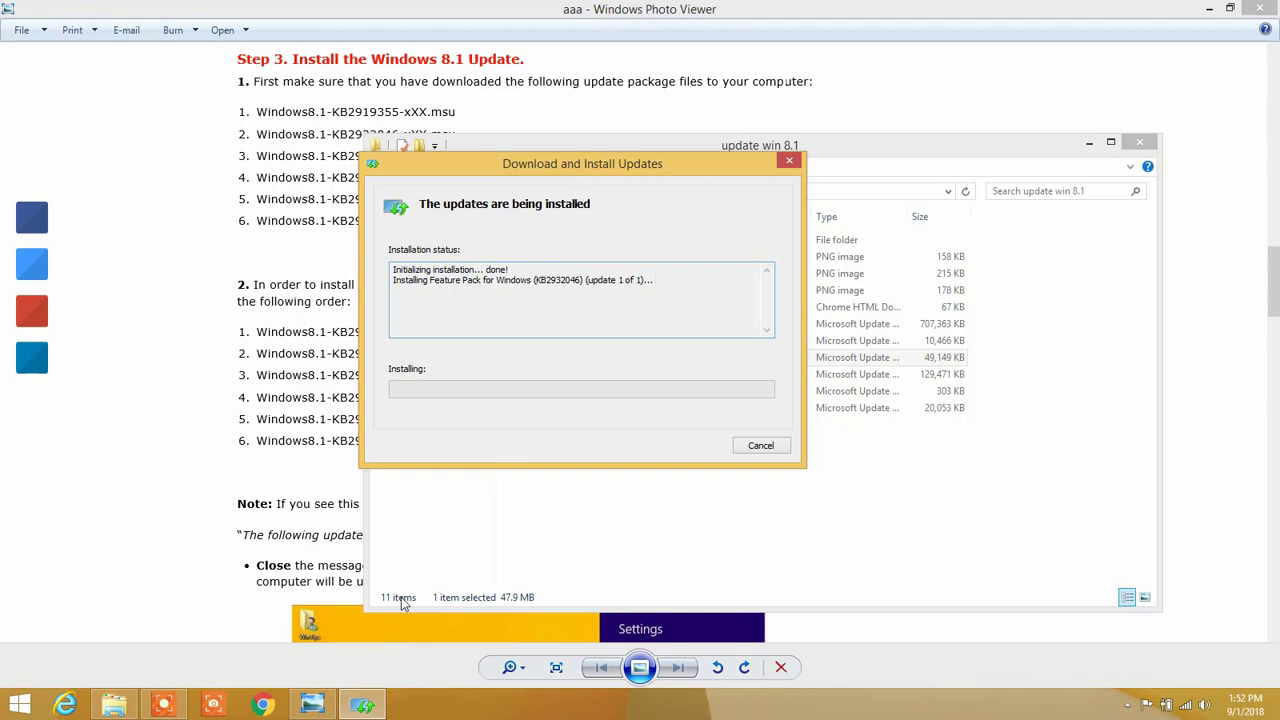
click(175, 706)
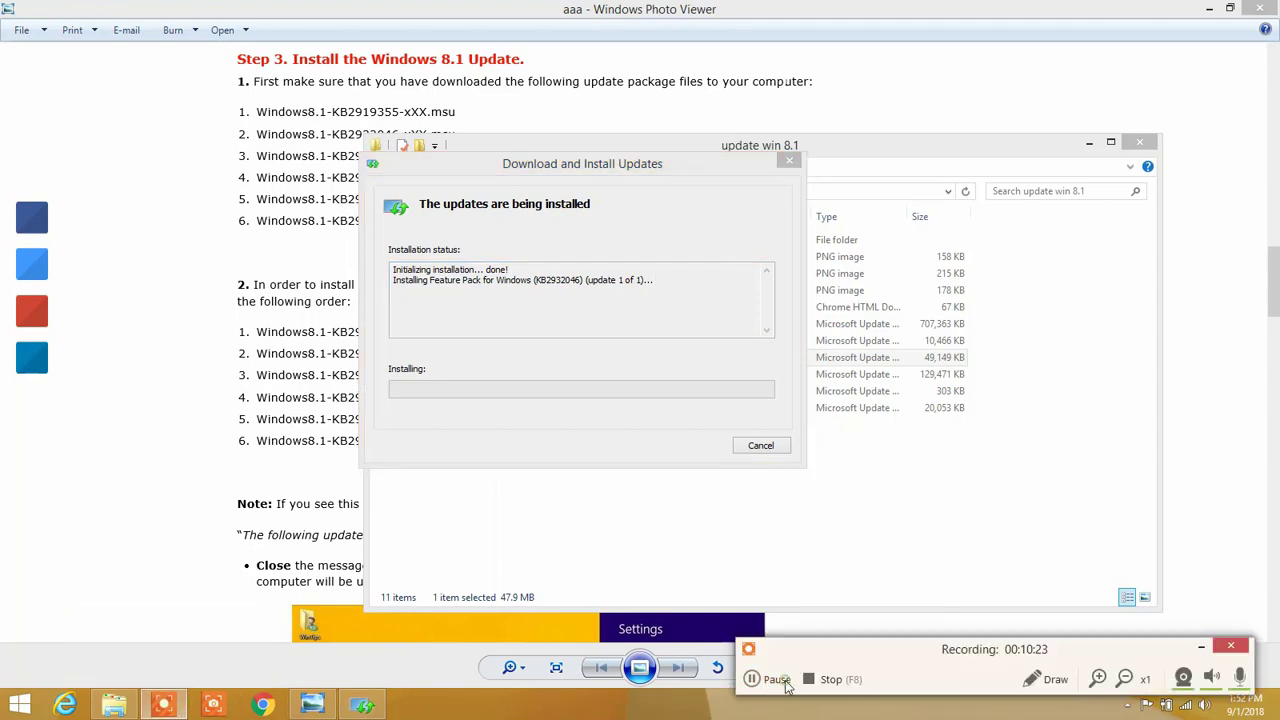
click(776, 679)
click(776, 679)
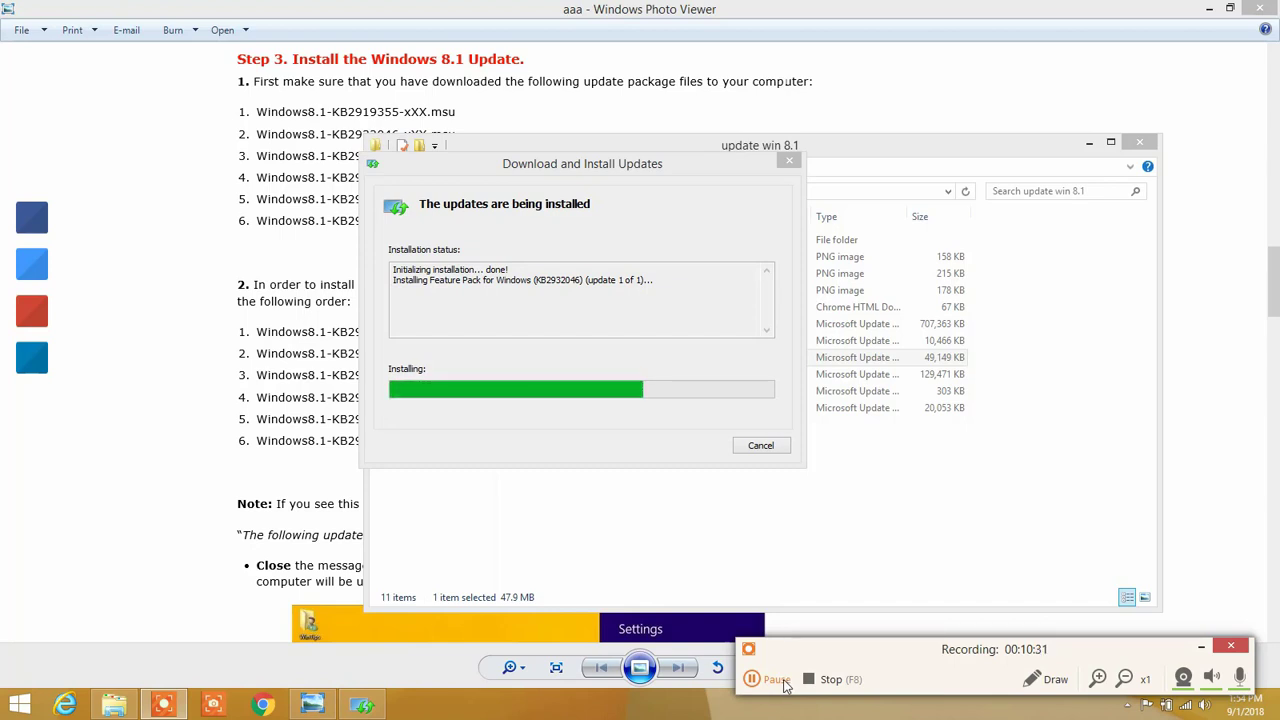
click(785, 685)
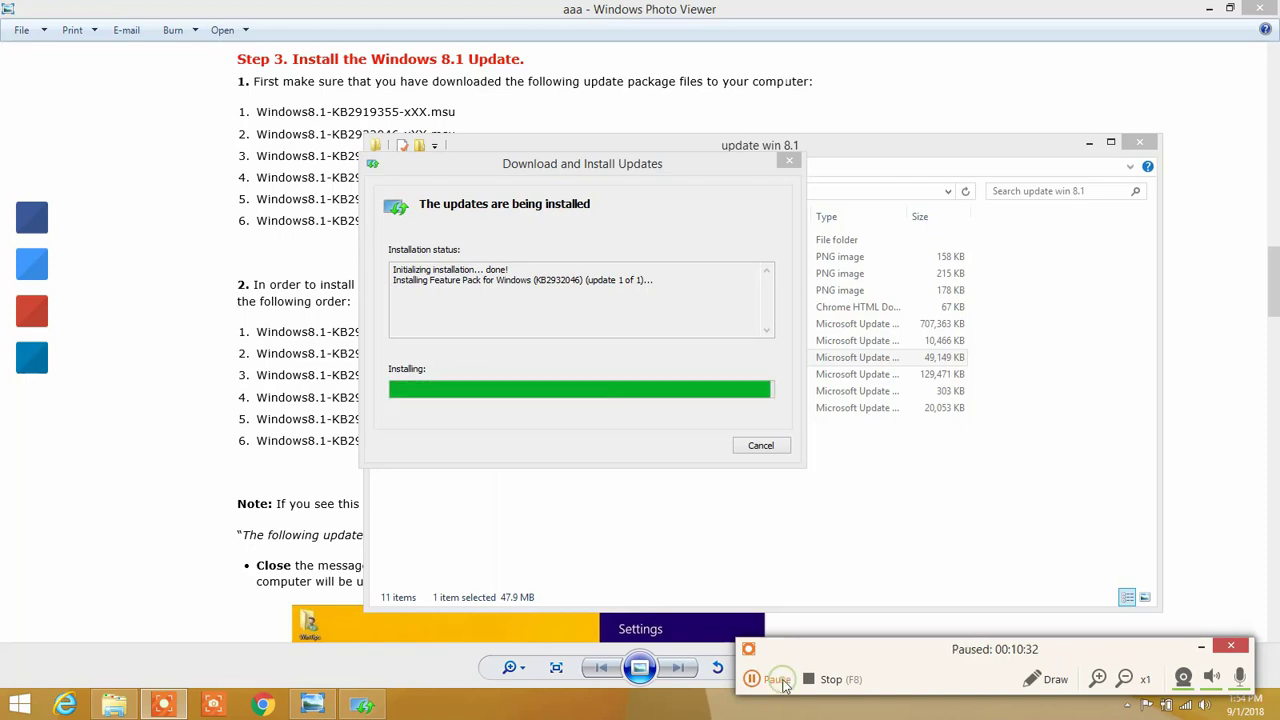
click(785, 685)
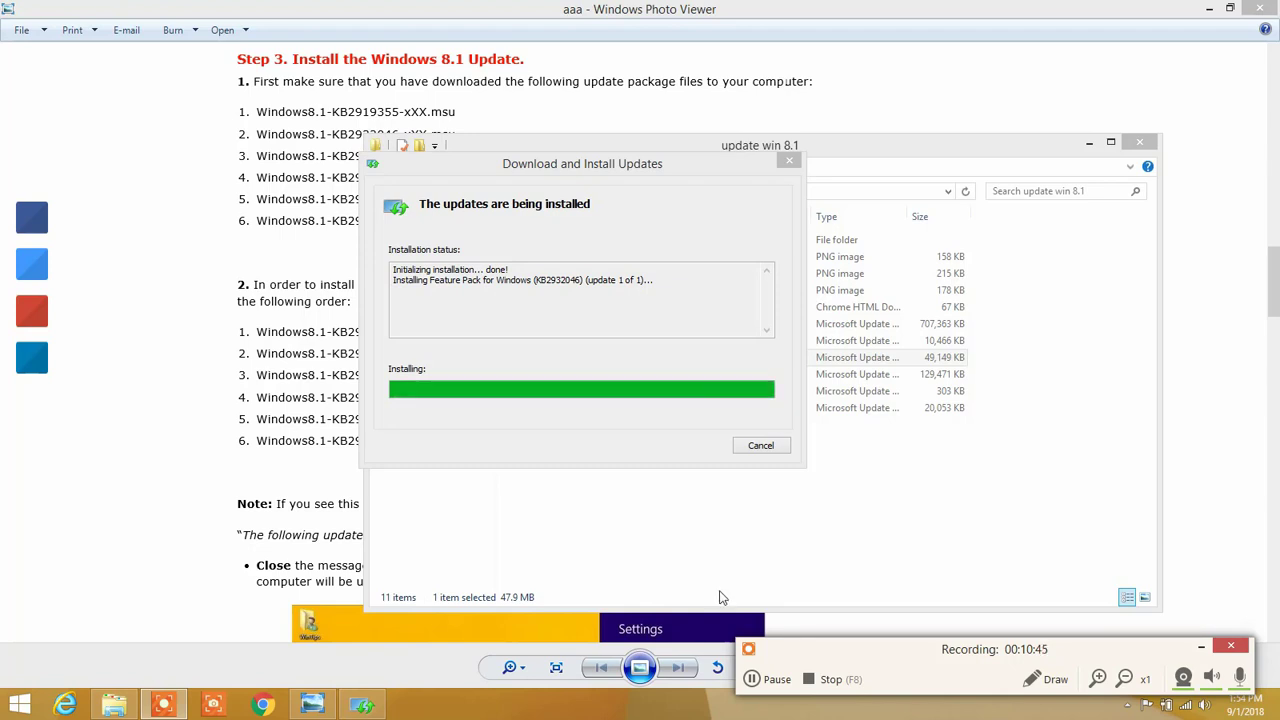
Step: Wait for the KB2932046 installation to finish and close its installer without restarting the computer
click(773, 680)
click(773, 680)
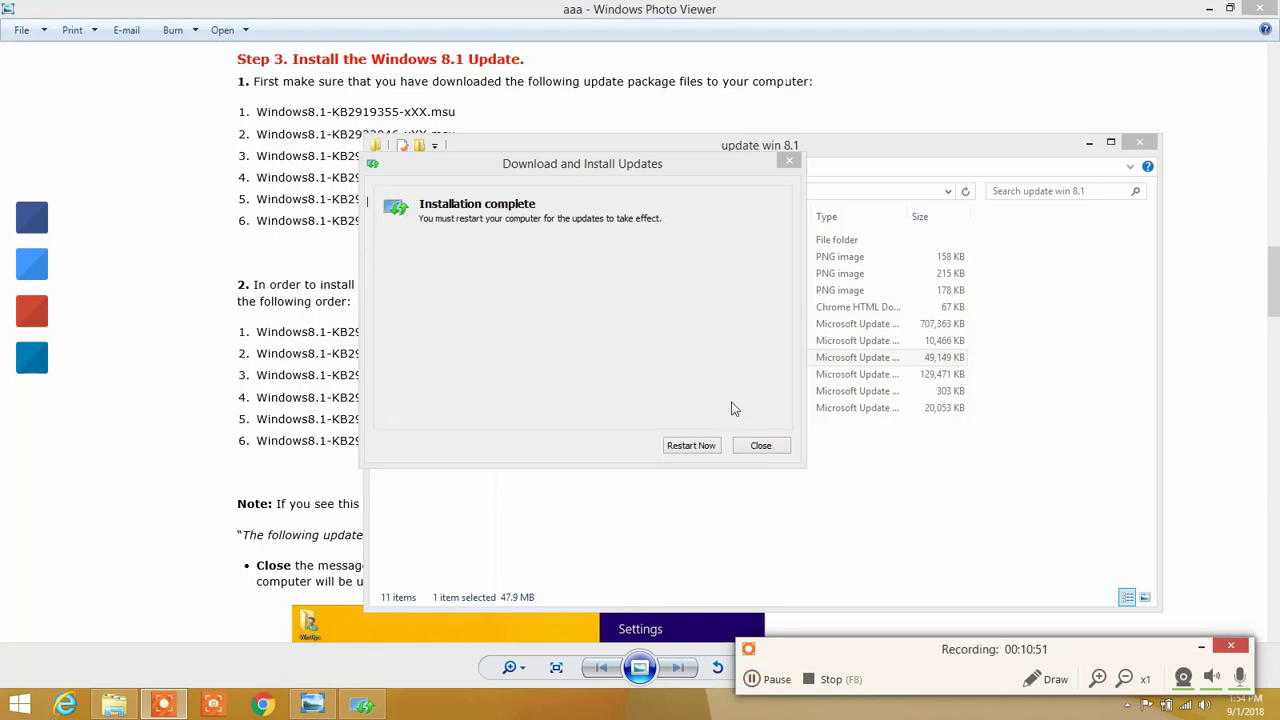
click(759, 447)
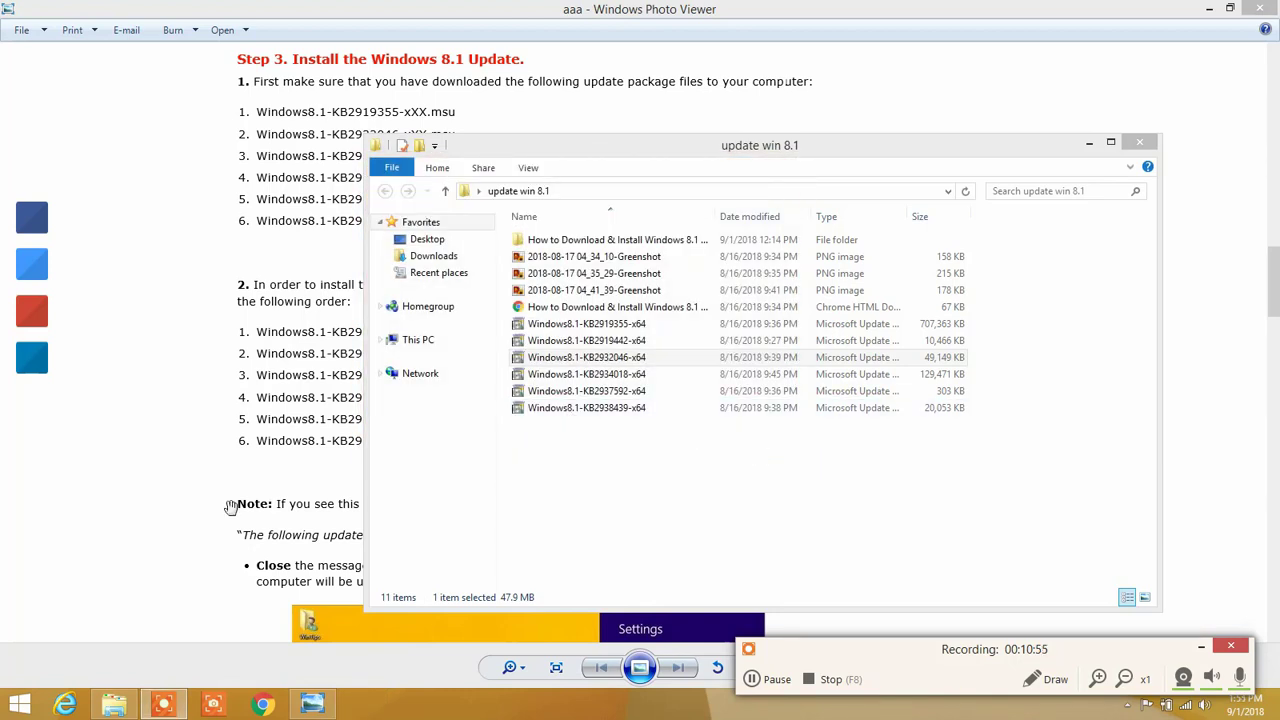
Step: Check the installation order in the "aaa" image, and run the Windows8.1-KB2937592-x64 package from the "update win 8.1" folder, accepting its installation
click(148, 520)
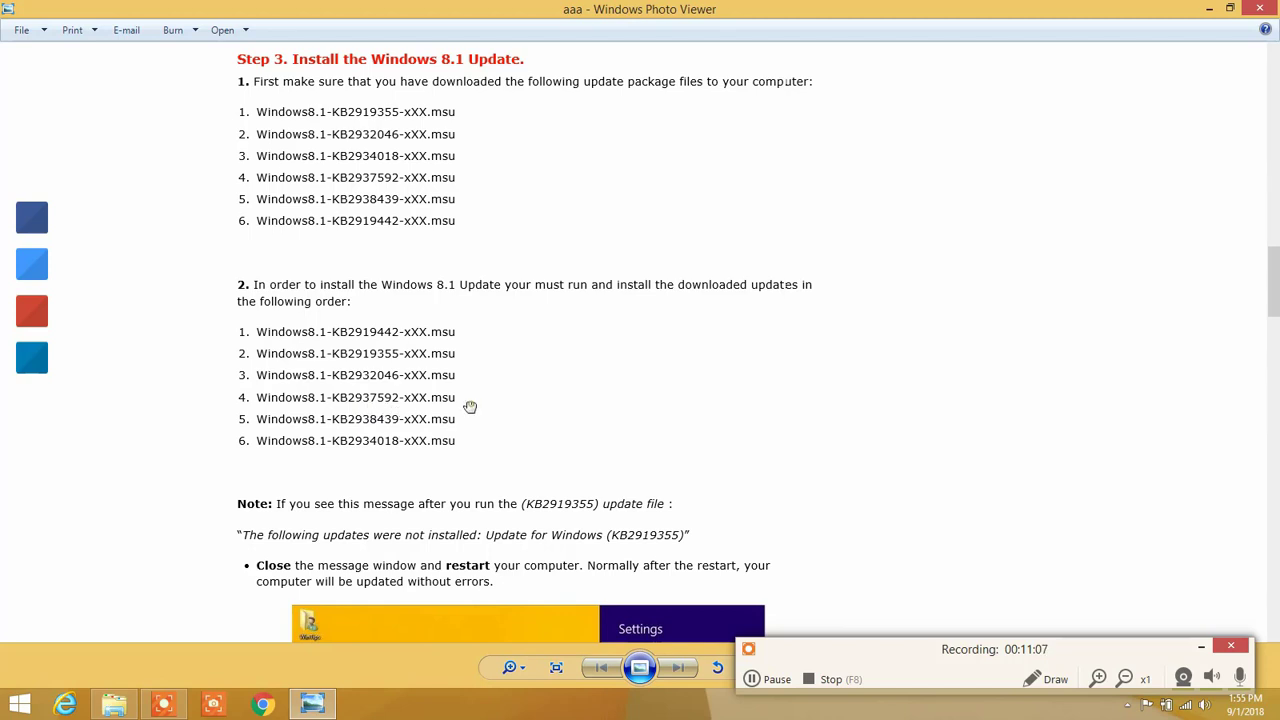
drag(471, 406, 393, 408)
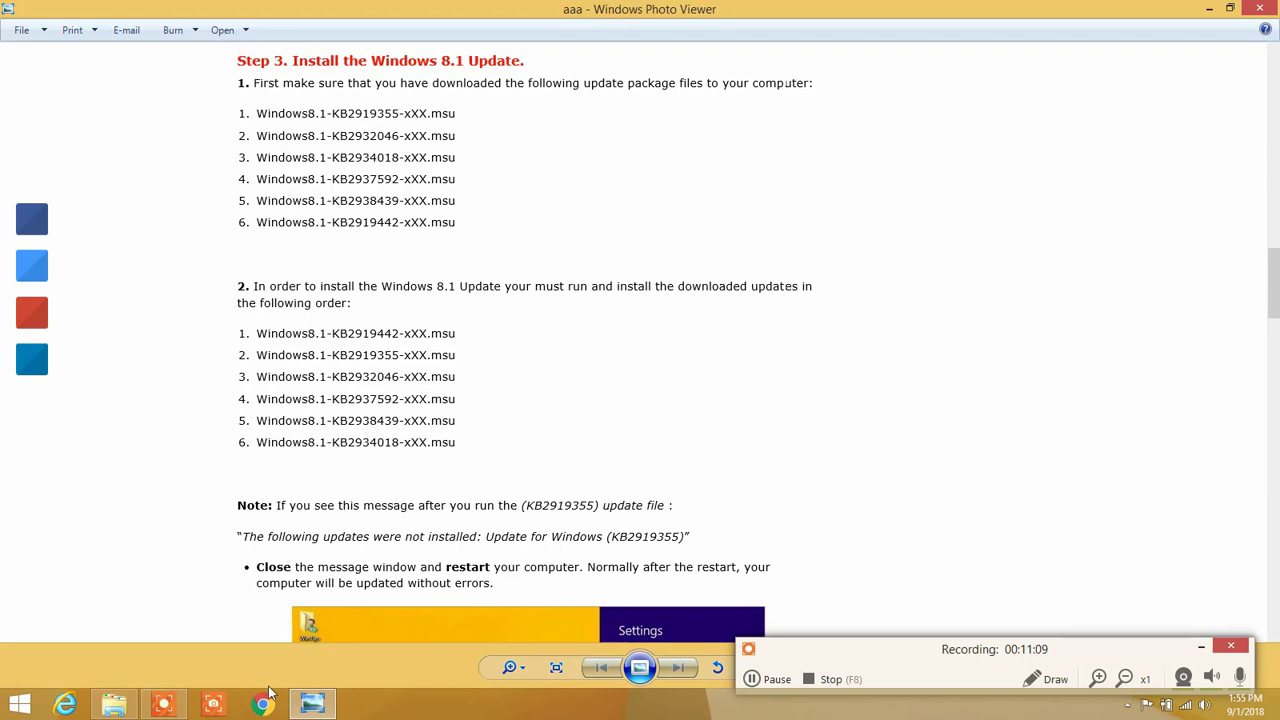
click(113, 704)
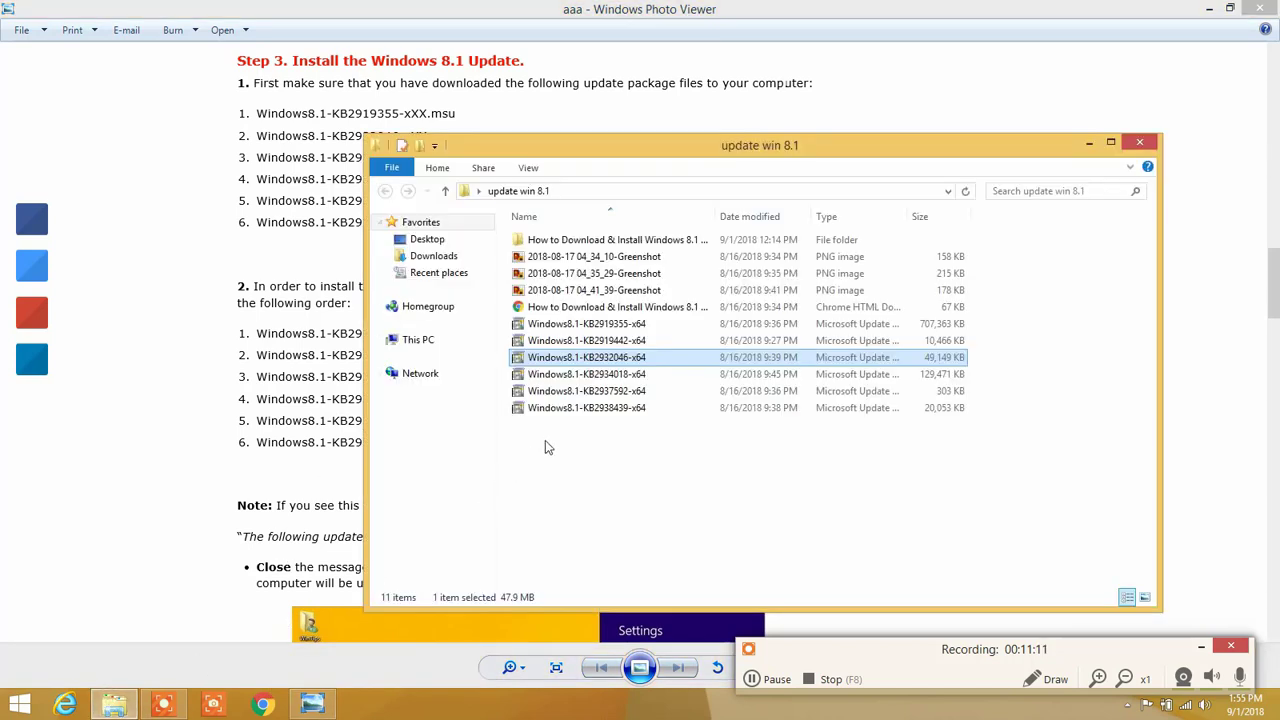
click(617, 391)
right_click(619, 399)
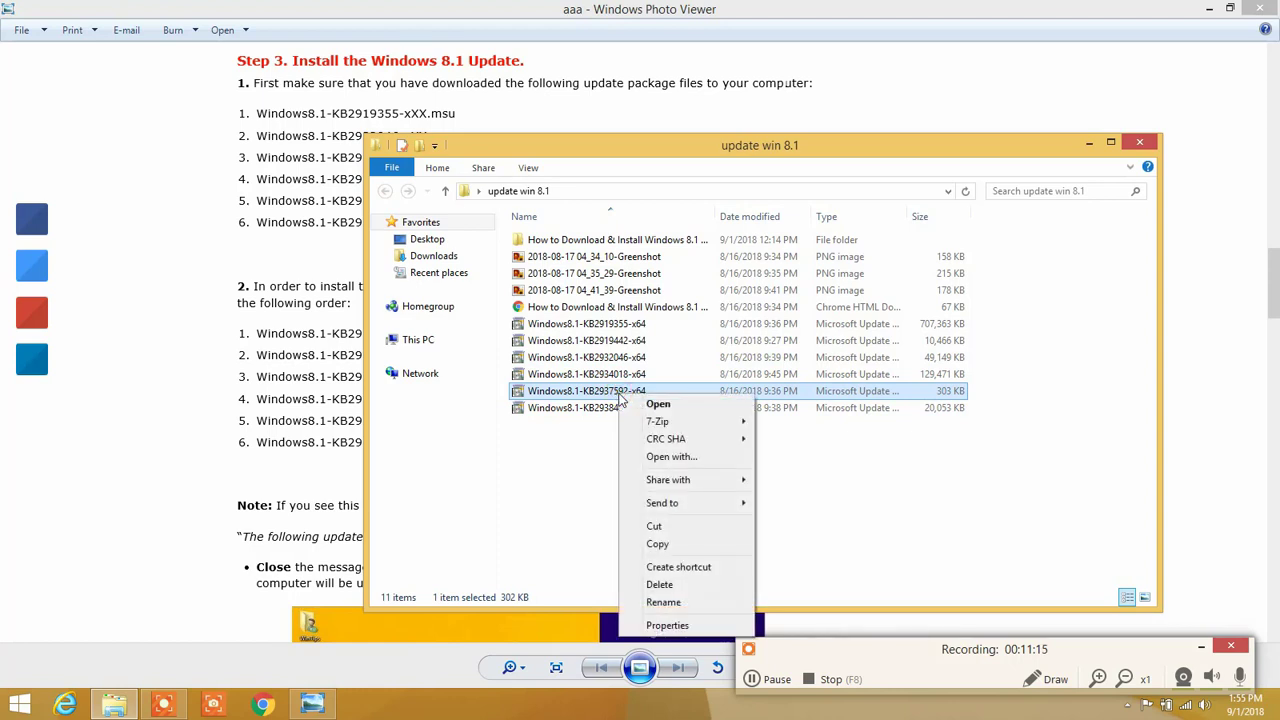
click(645, 404)
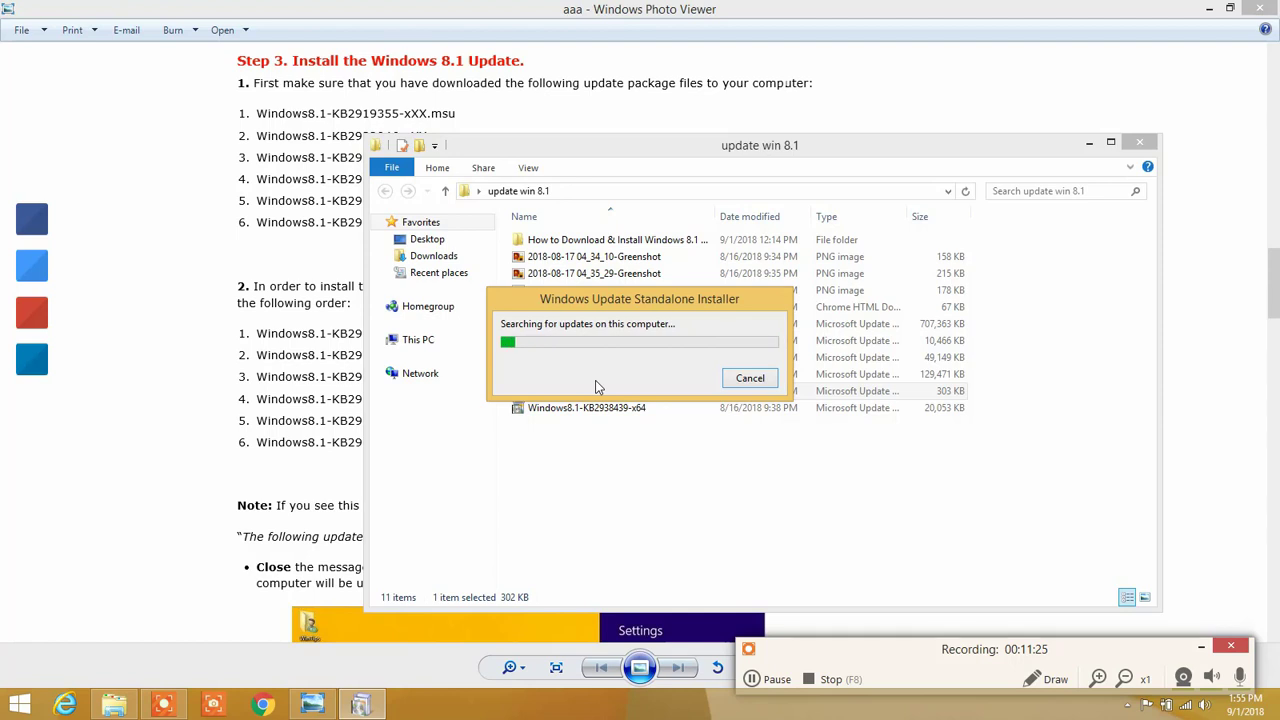
click(670, 382)
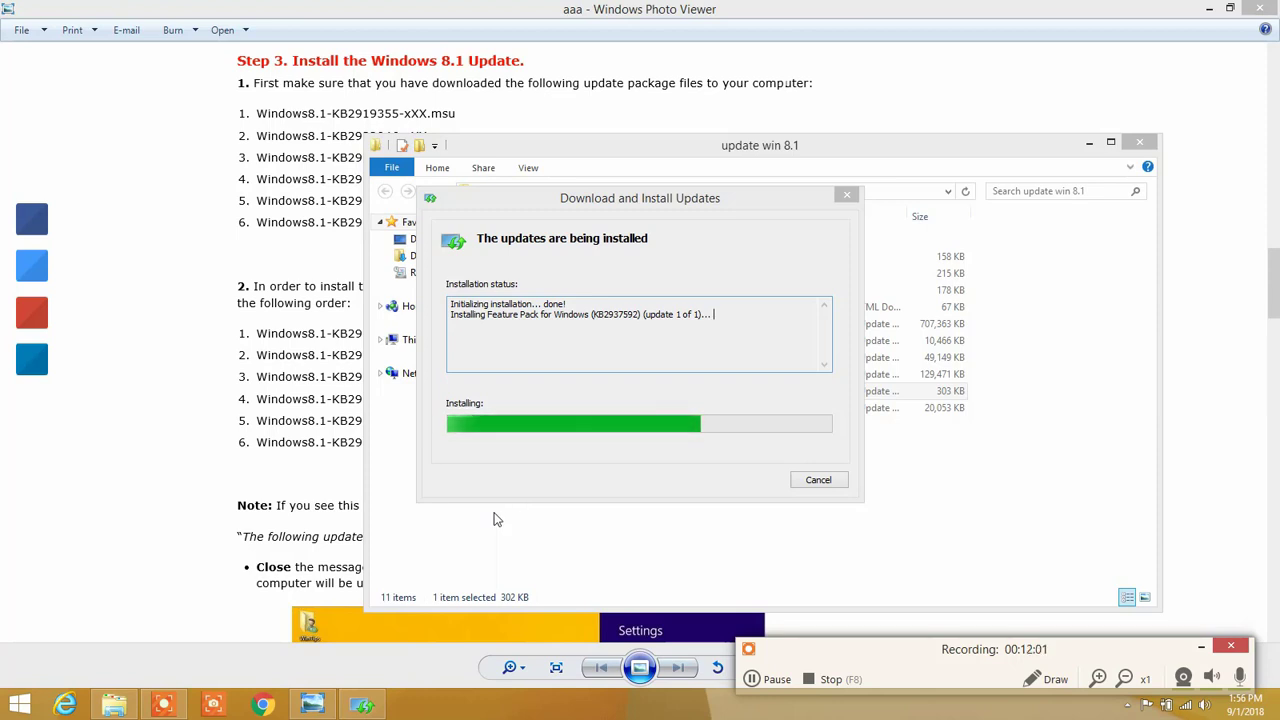
Step: Wait for the KB2937592 installation to finish and close its installer without restarting the computer
click(778, 680)
click(778, 680)
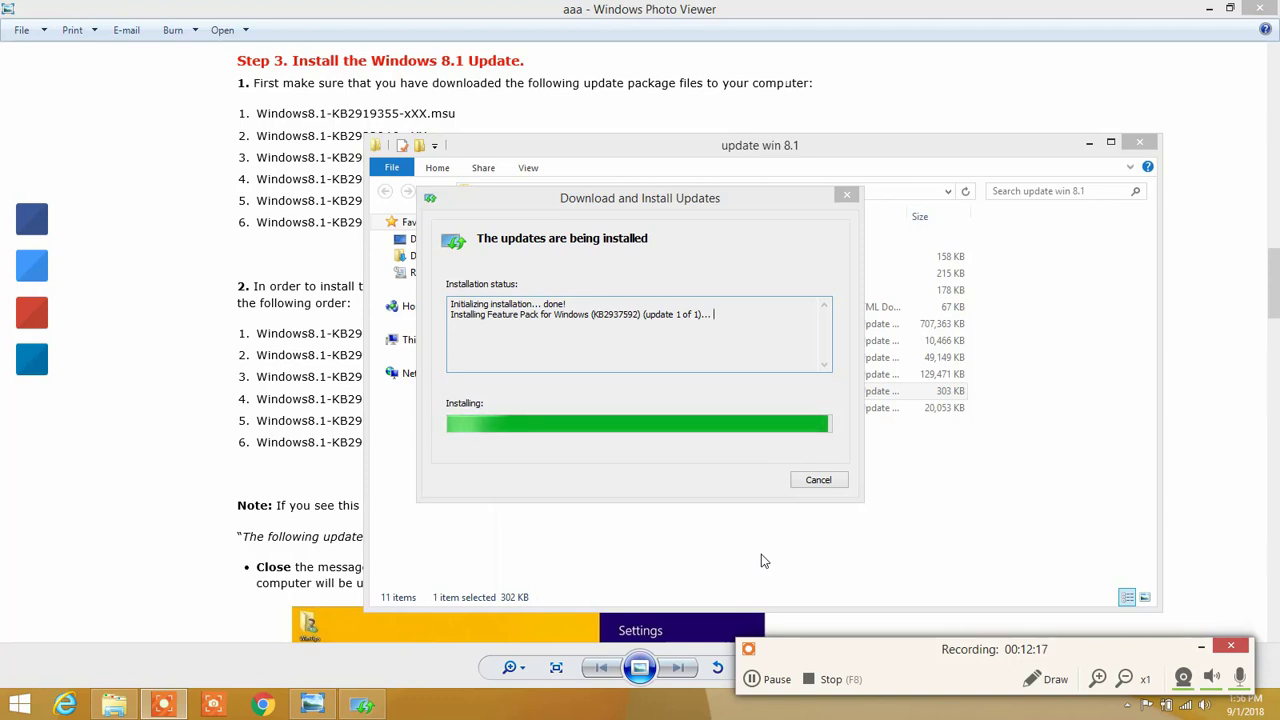
click(762, 680)
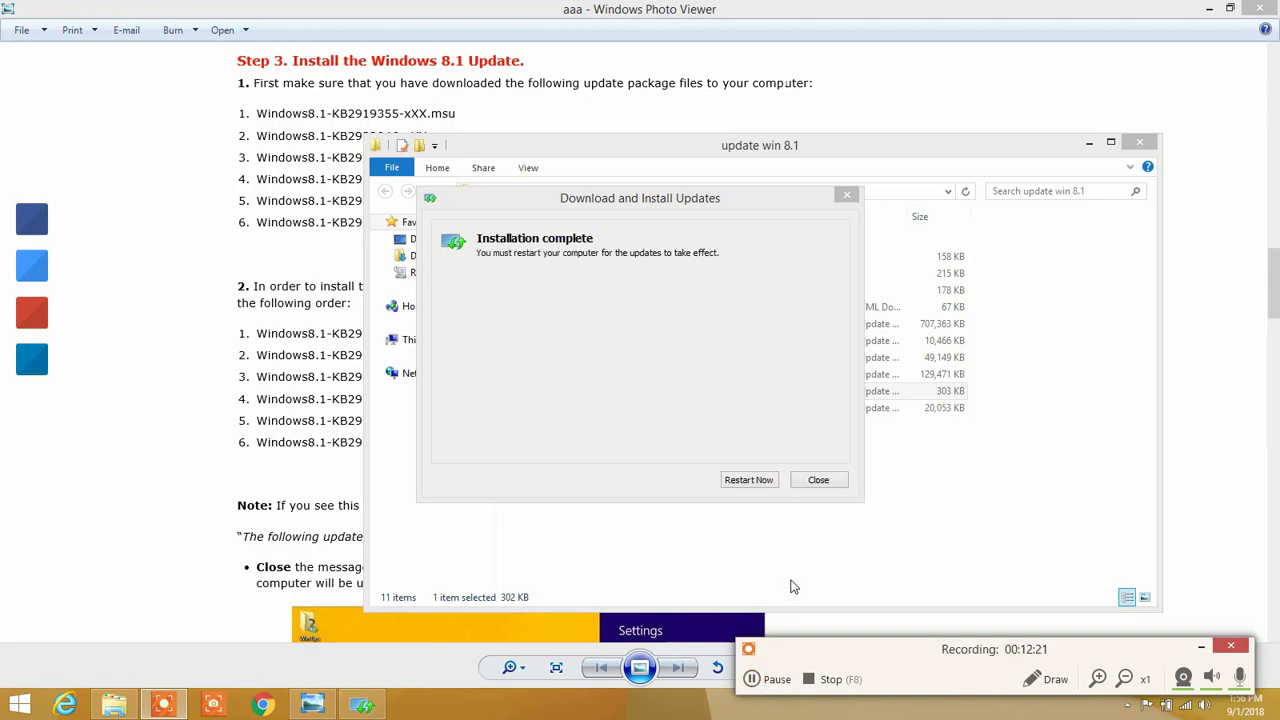
click(818, 481)
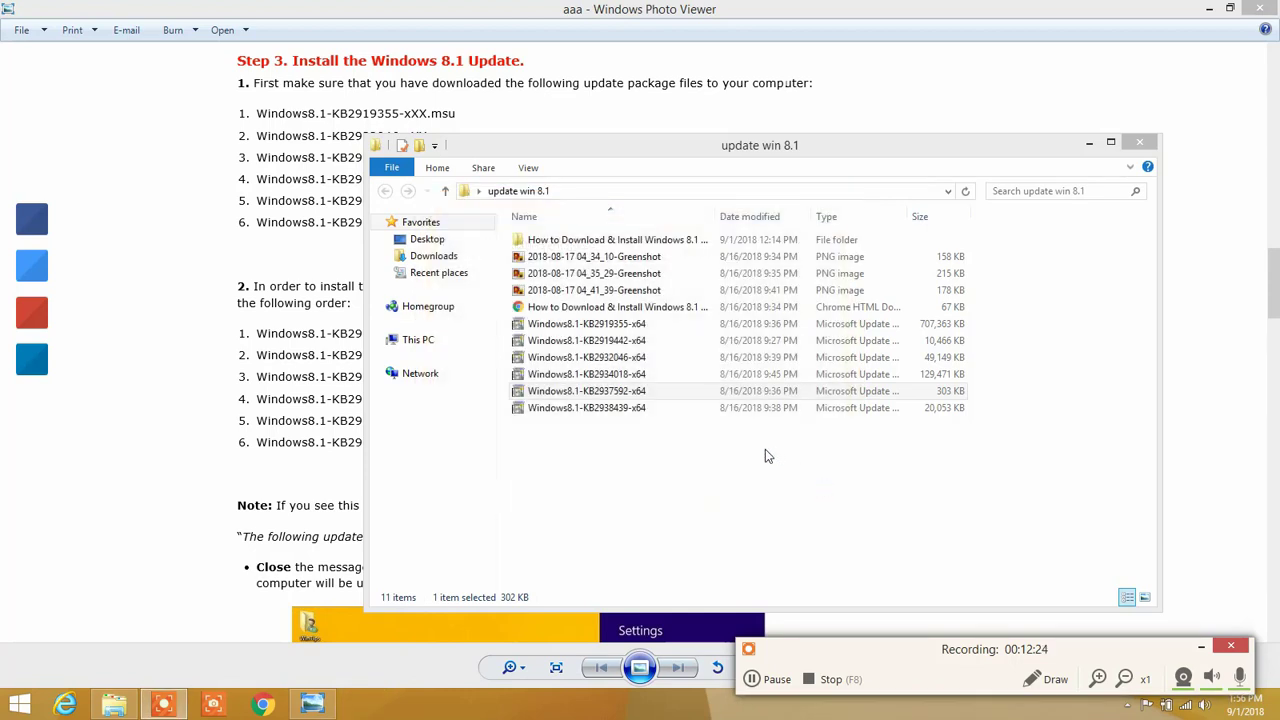
Step: Check the next package in the "aaa" image's order list, and run Windows8.1-KB2938439-x64 from the "update win 8.1" folder, accepting its installation
click(131, 525)
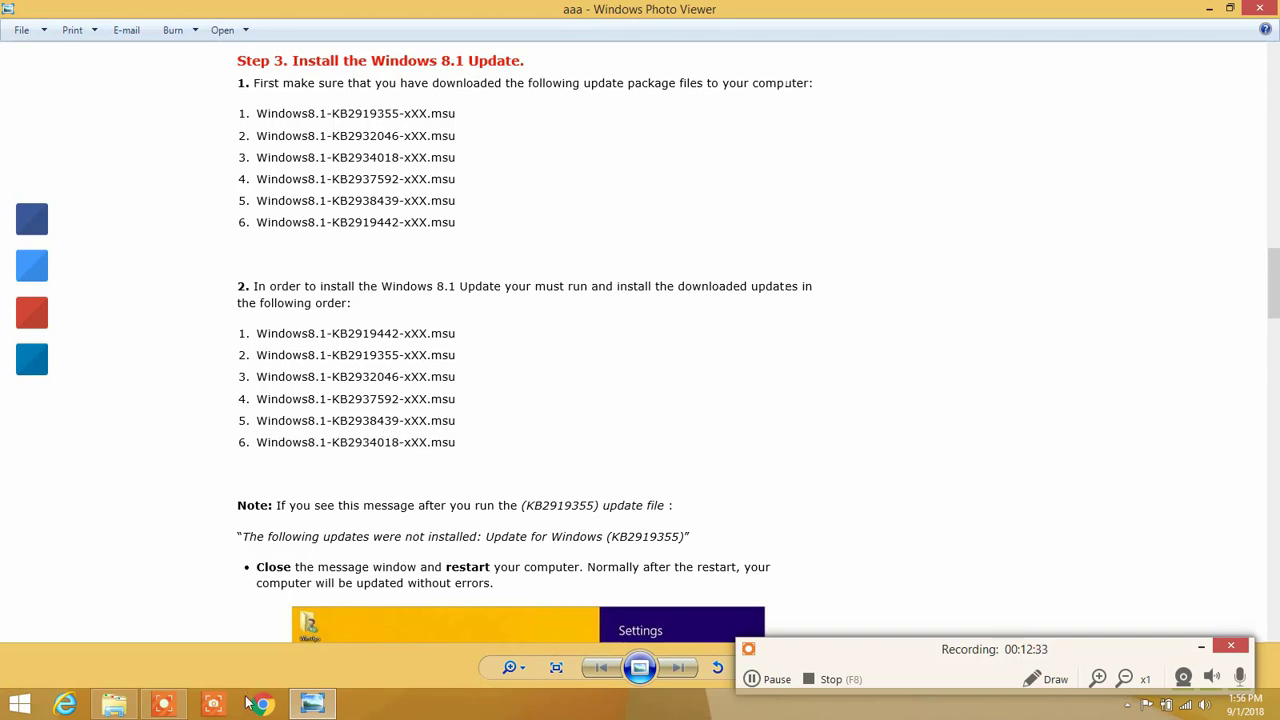
click(116, 708)
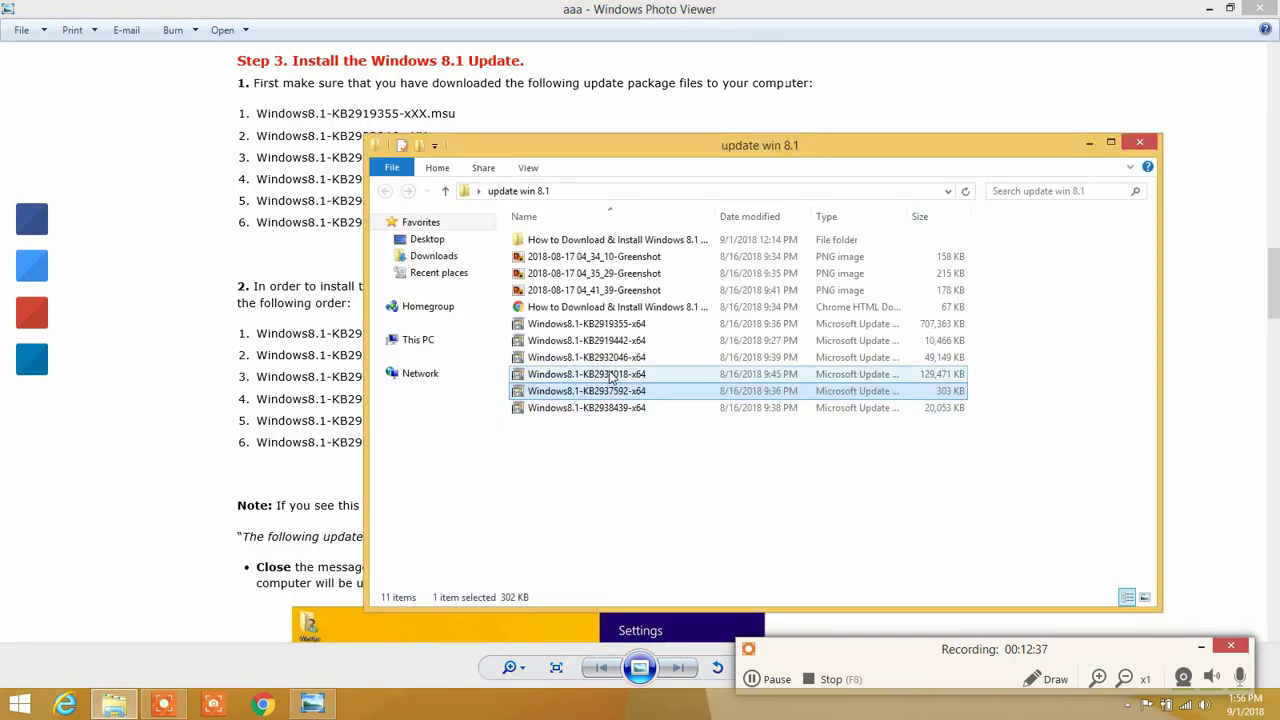
click(614, 412)
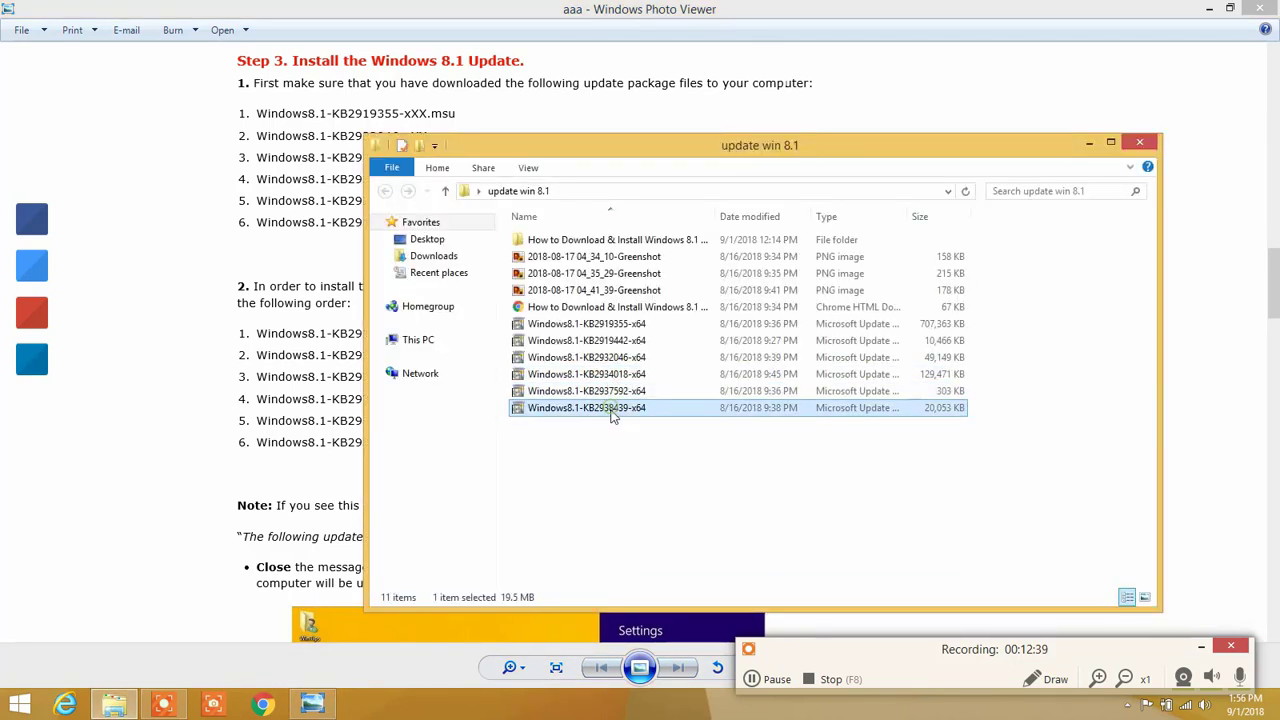
right_click(616, 414)
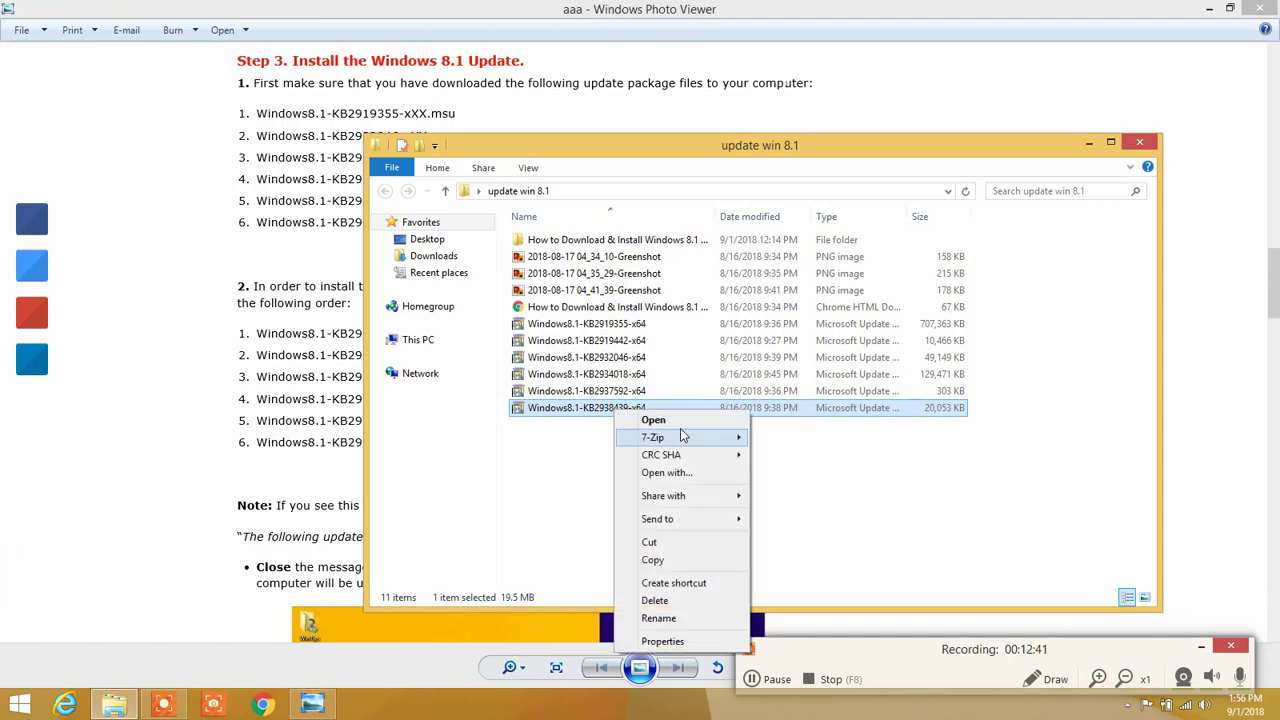
click(680, 424)
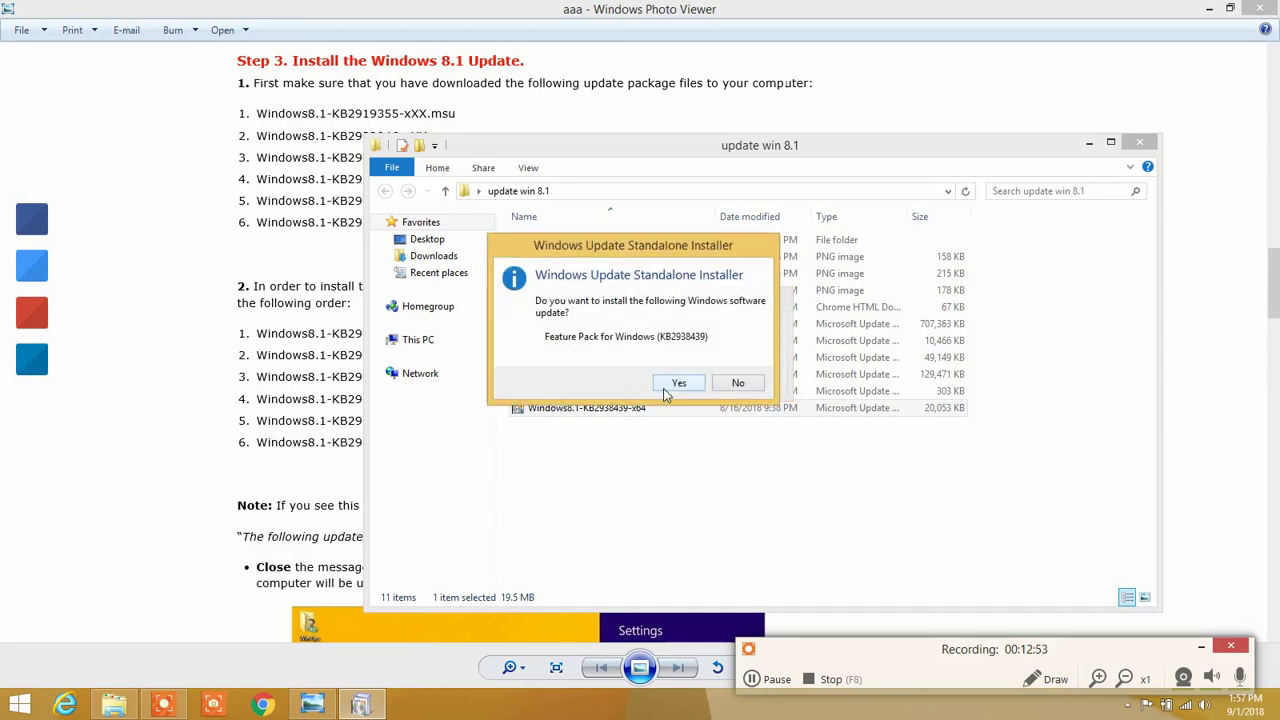
click(675, 384)
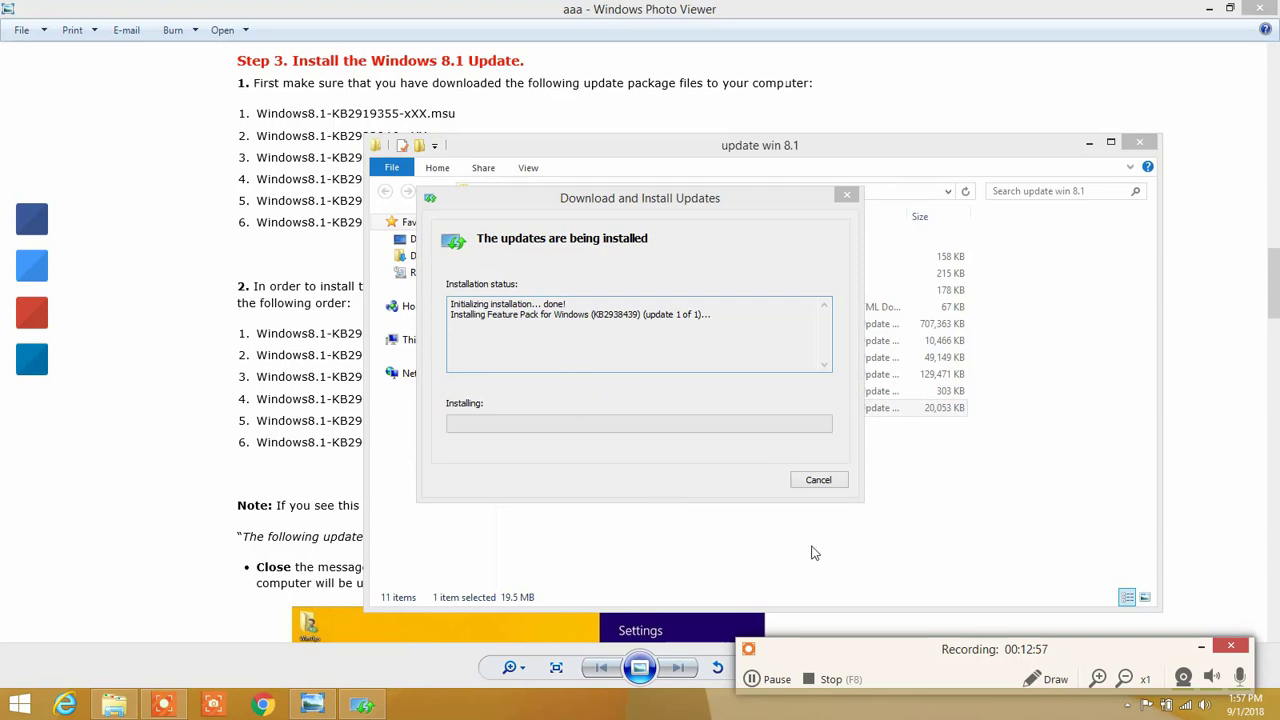
Step: Wait for the KB2938439 installation to finish and close its installer without restarting the computer
click(767, 682)
click(767, 682)
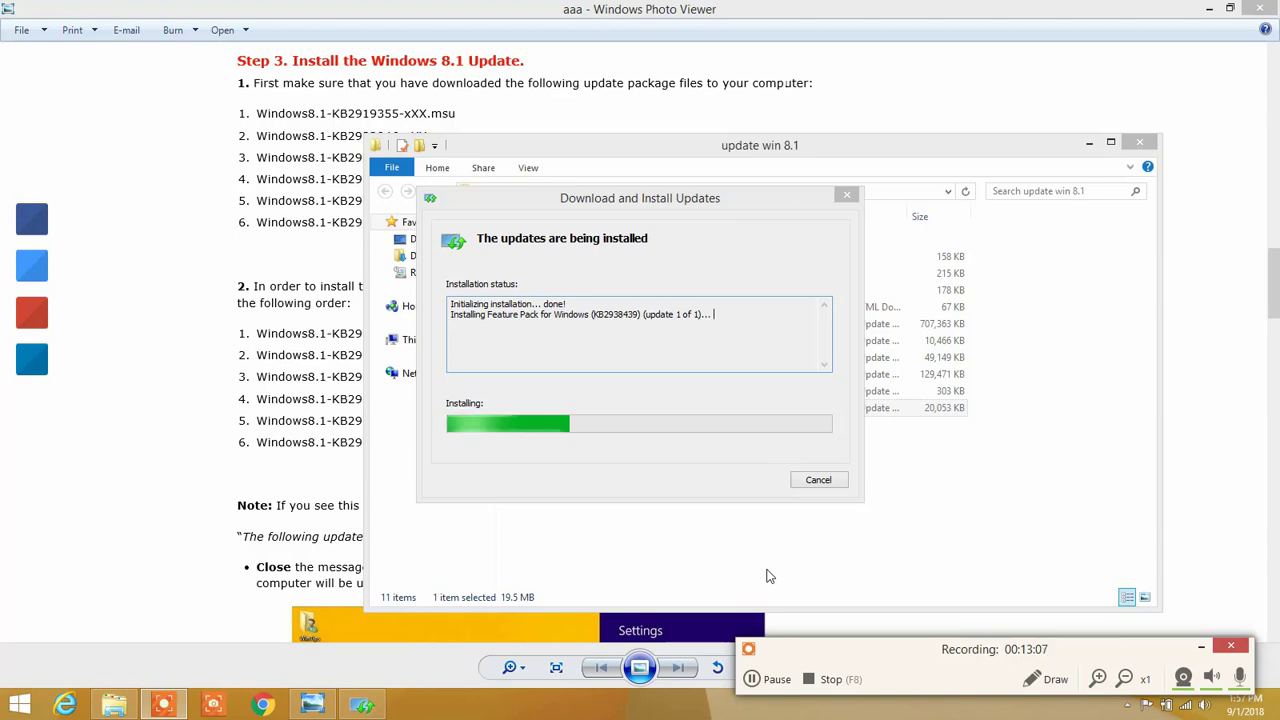
click(777, 679)
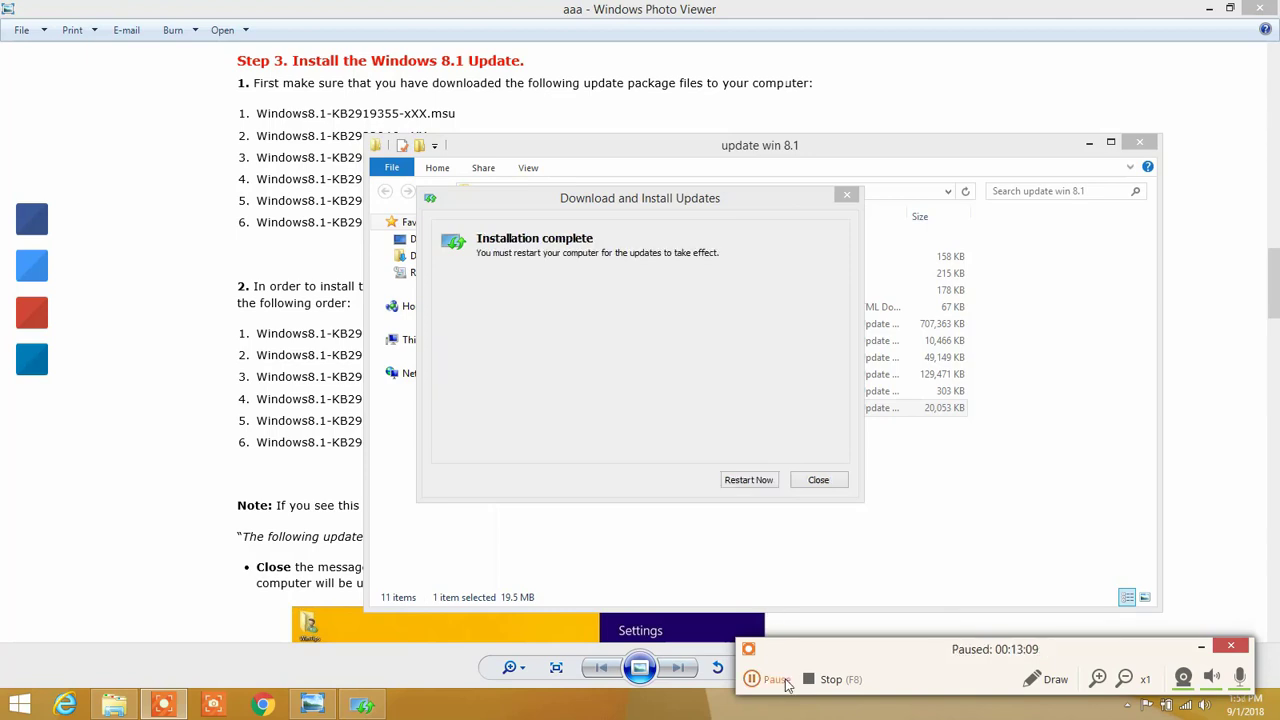
click(766, 679)
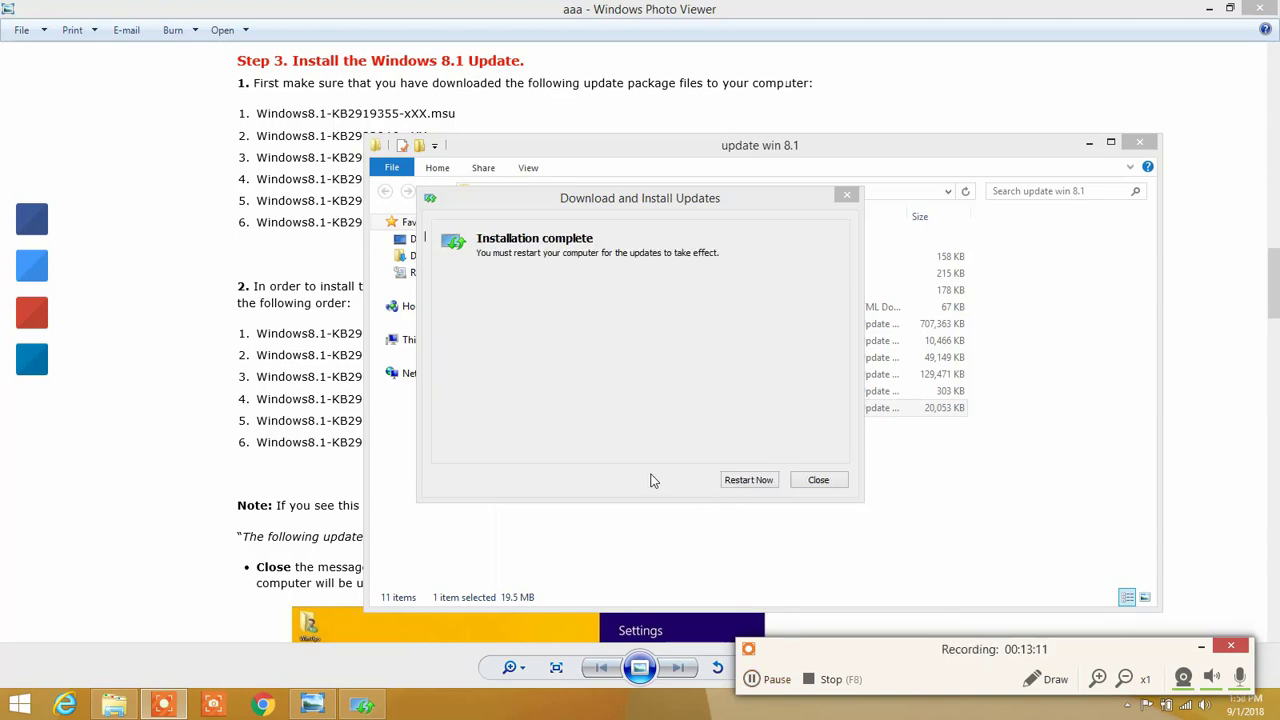
click(812, 479)
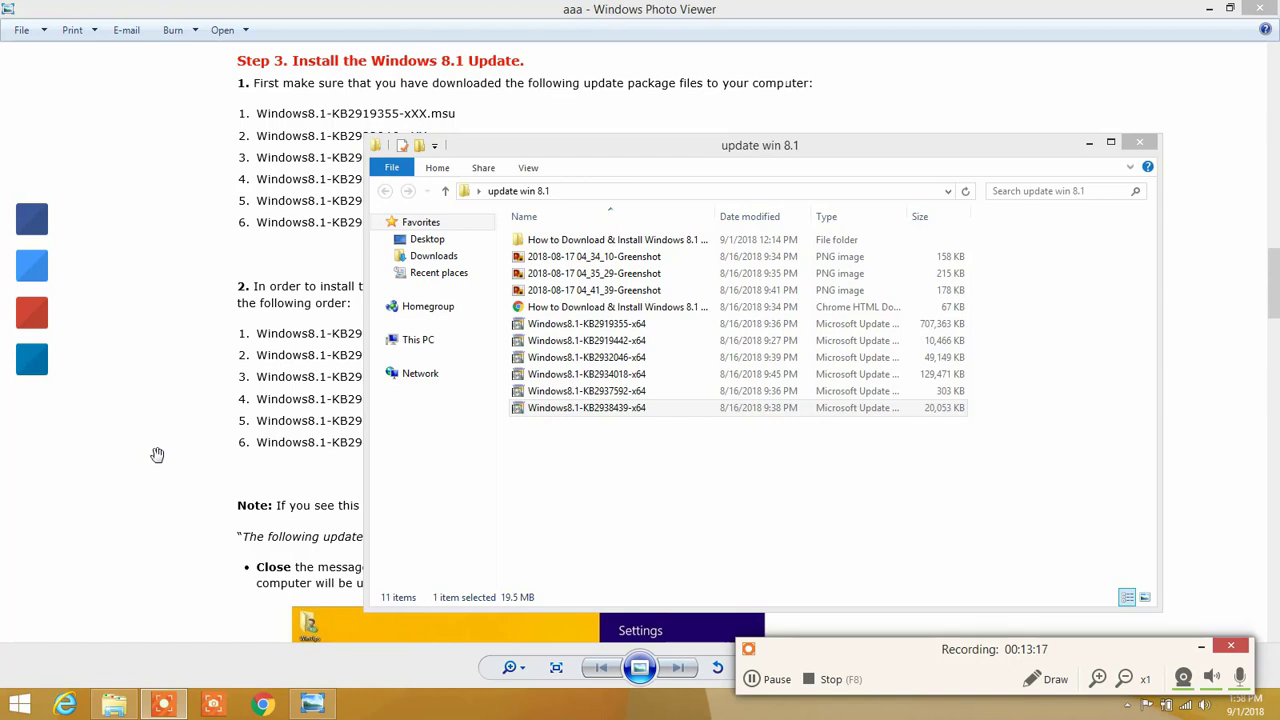
Step: Check the last package in the "aaa" image's order list, and run Windows8.1-KB2934018-x64 from the "update win 8.1" folder, accepting its installation
click(188, 477)
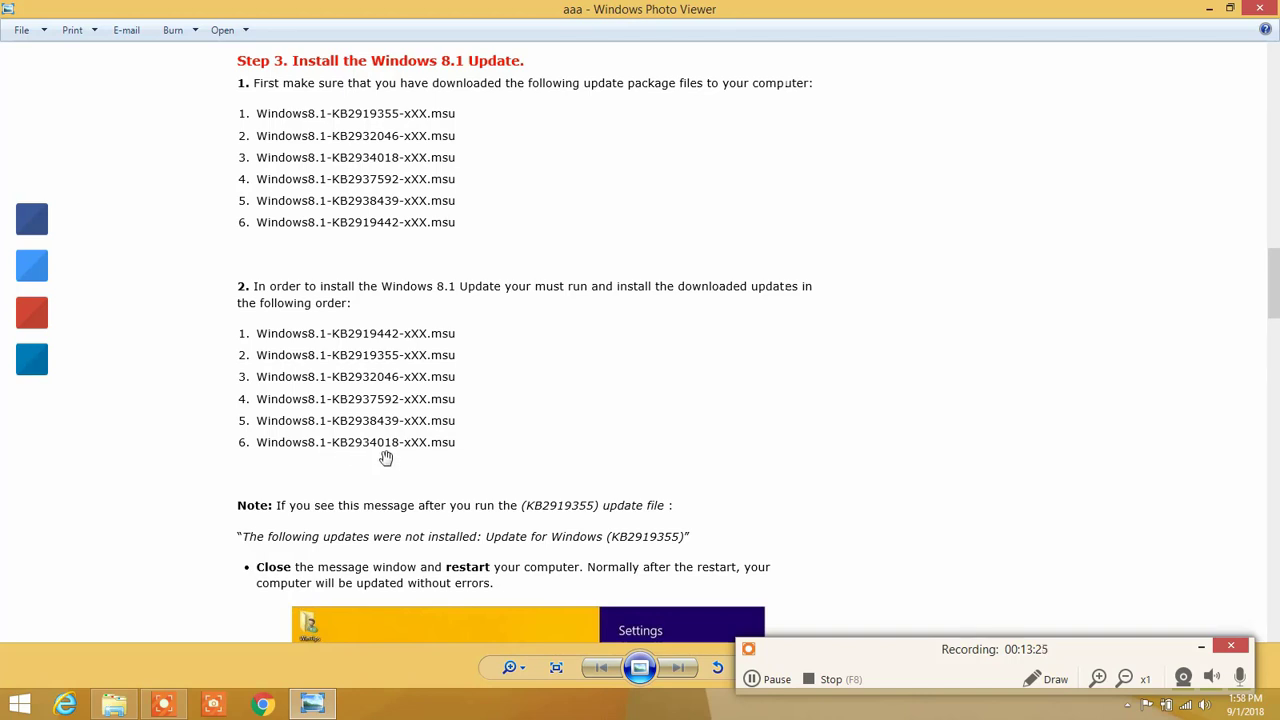
click(116, 706)
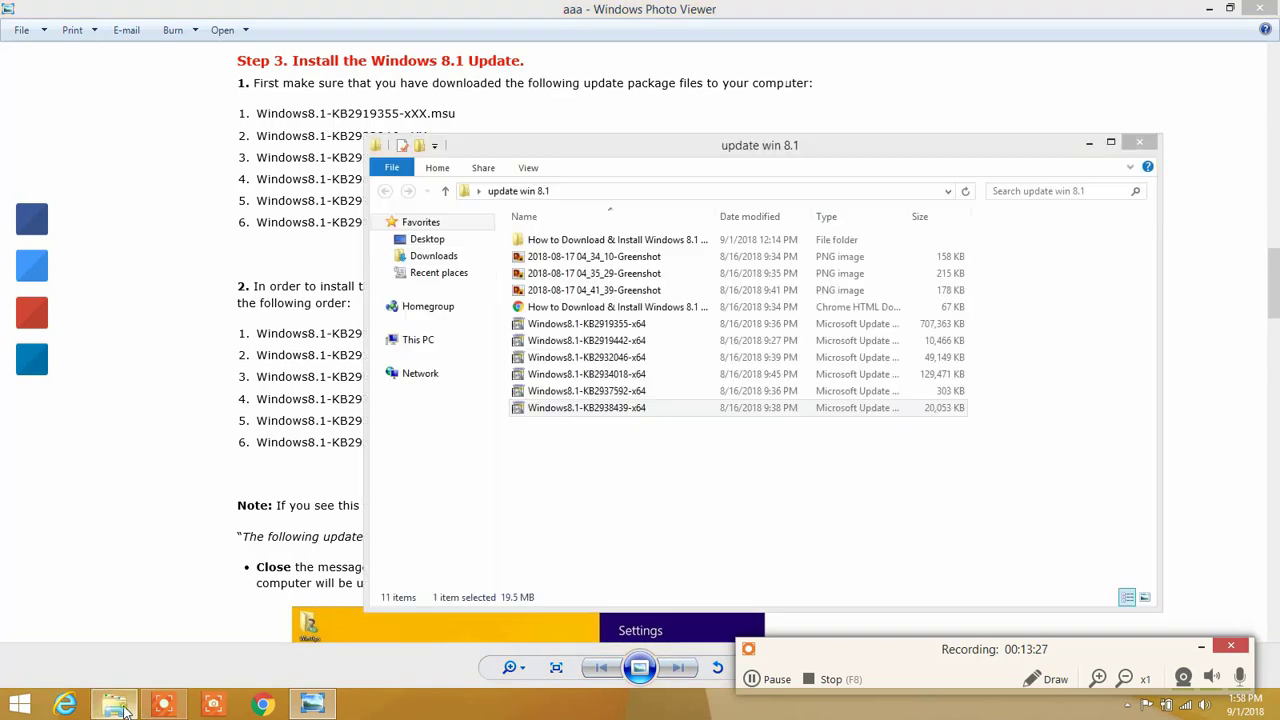
ctrl+click(621, 390)
click(617, 379)
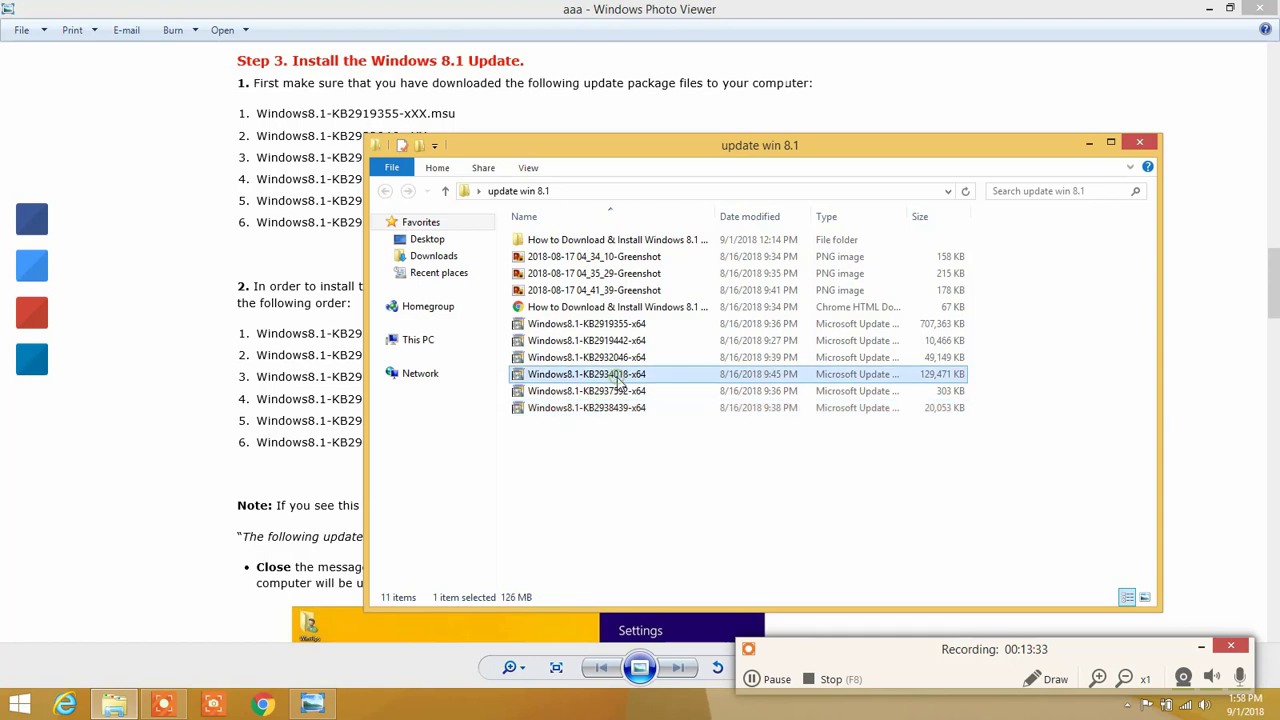
right_click(617, 381)
click(640, 385)
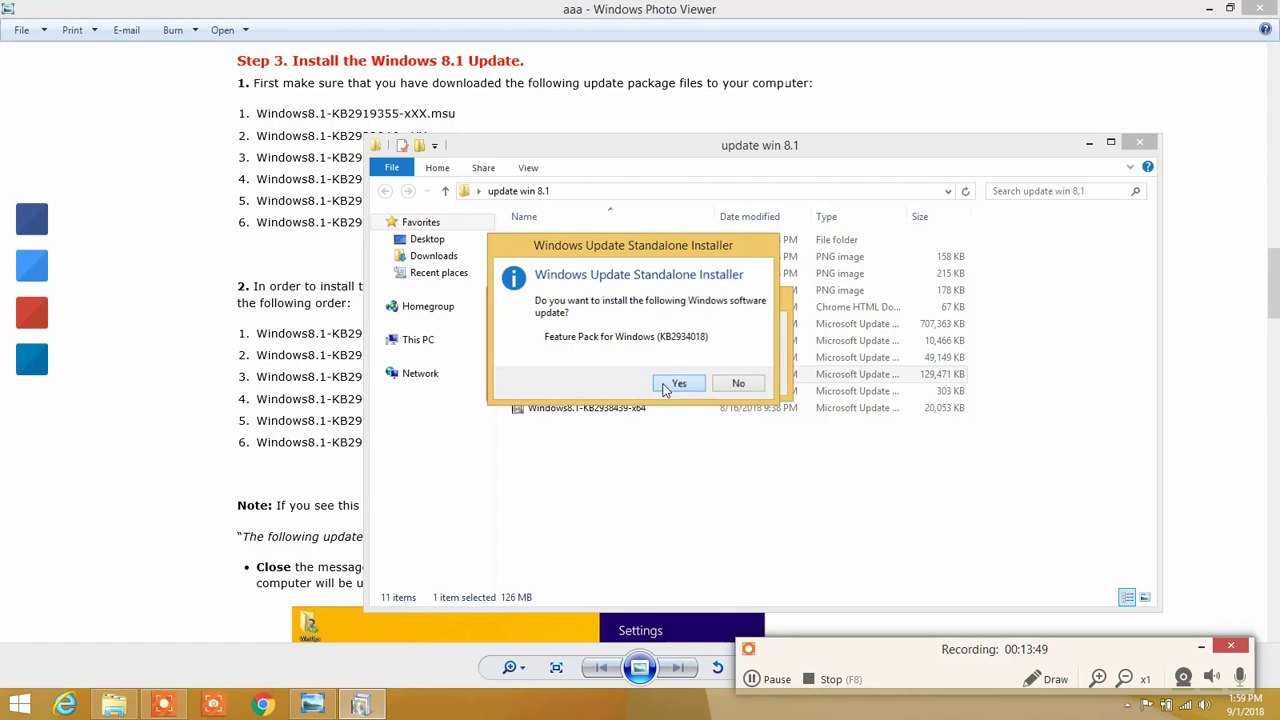
click(665, 390)
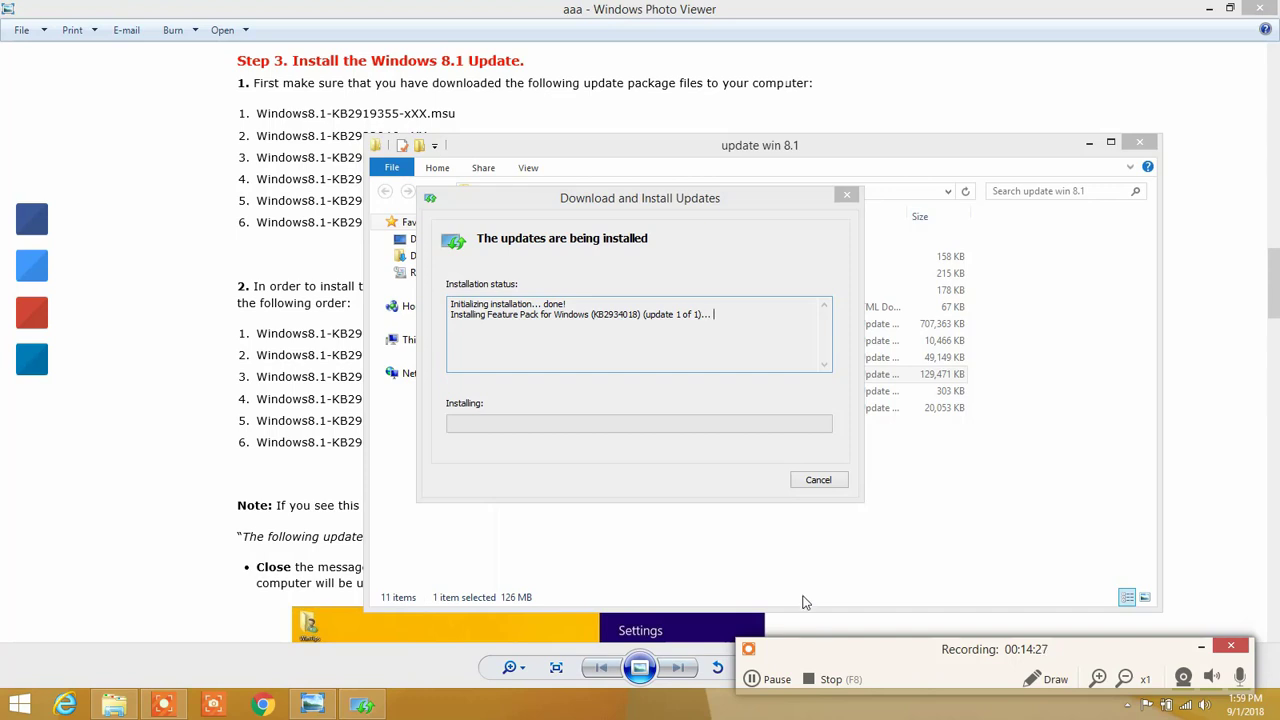
Step: Review both update package lists in the enlarged "aaa" image, and minimize the image viewer to return to the running installation
click(772, 680)
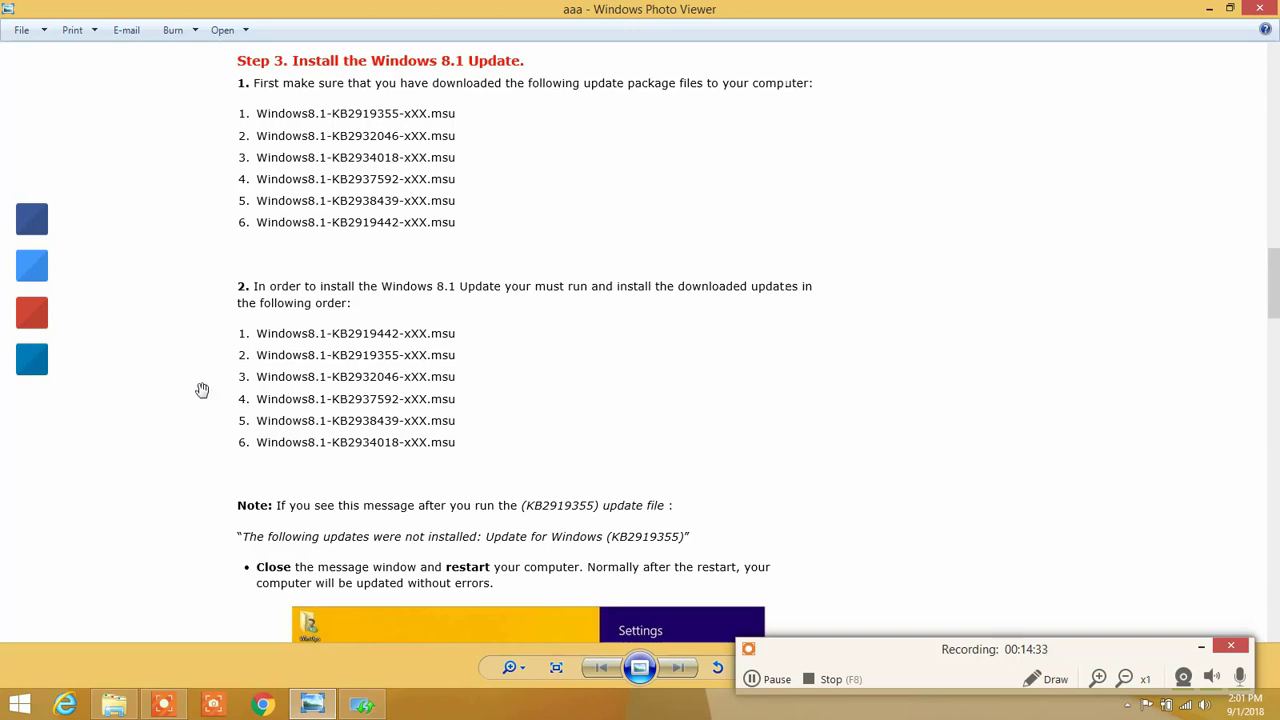
scroll(202, 389, up, 1)
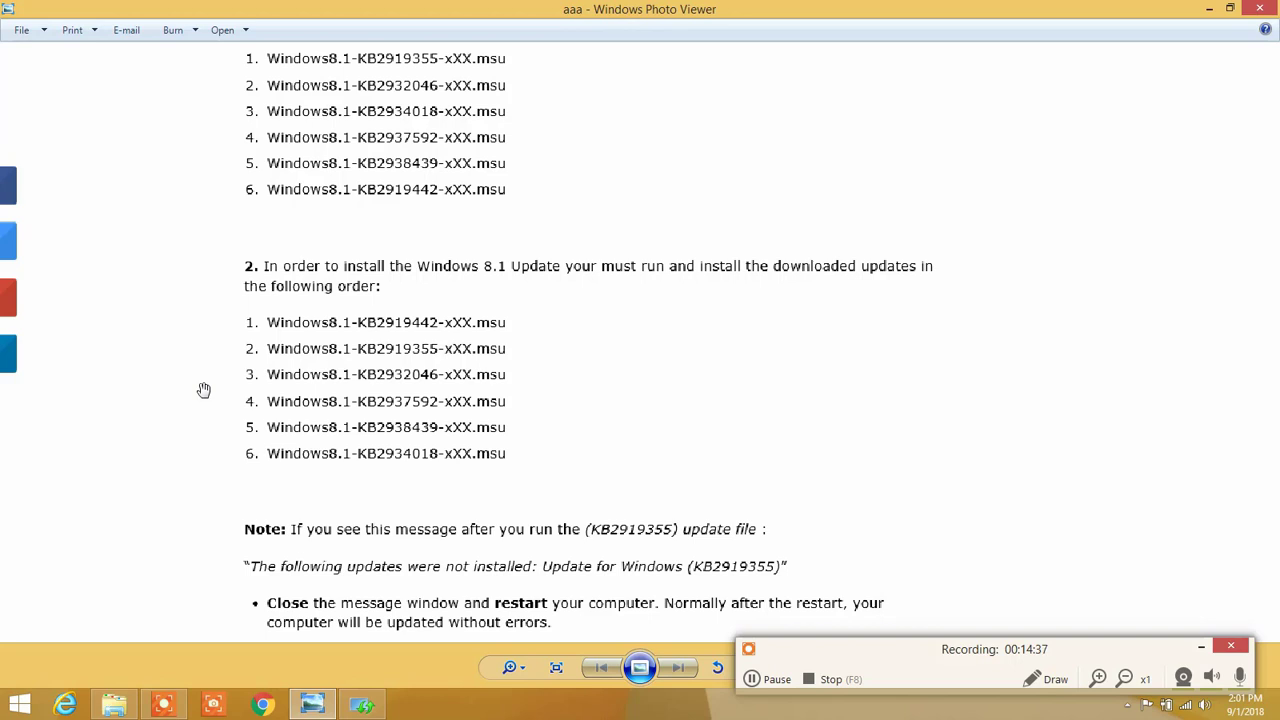
drag(640, 374, 842, 483)
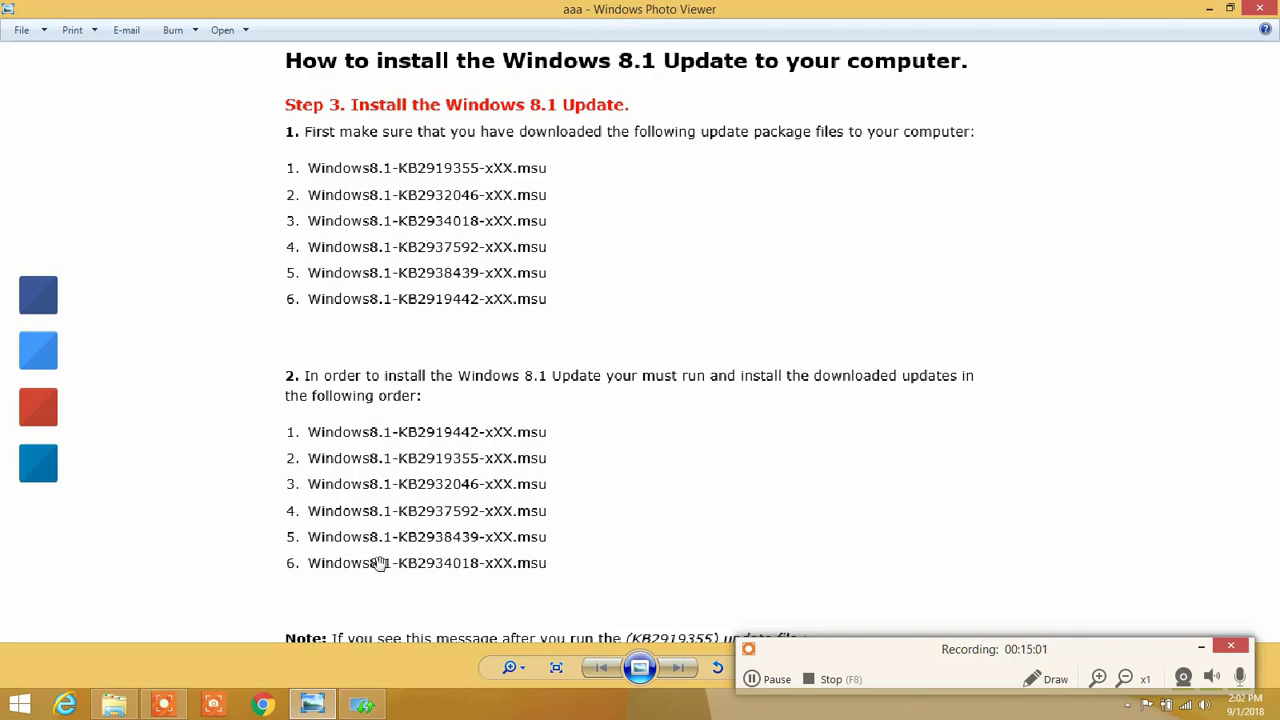
click(1207, 8)
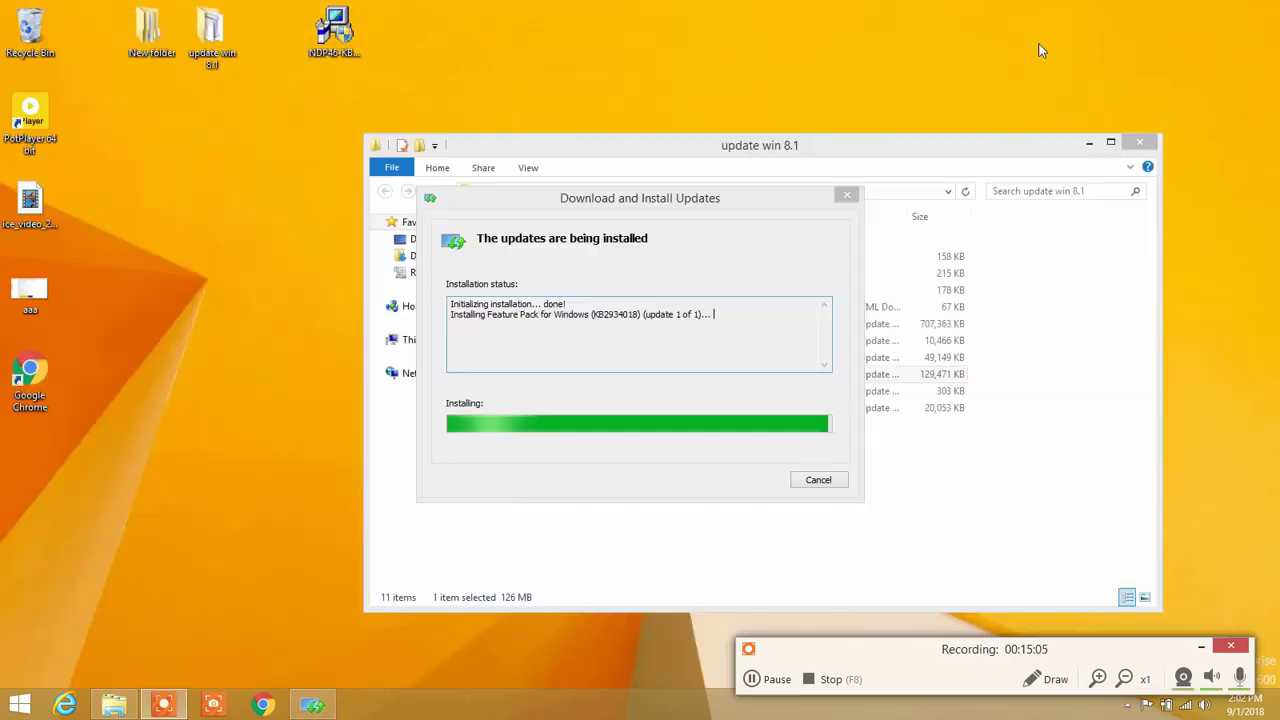
Step: Wait for the KB2934018 installation to finish and close its installer without restarting the computer
drag(686, 192, 624, 175)
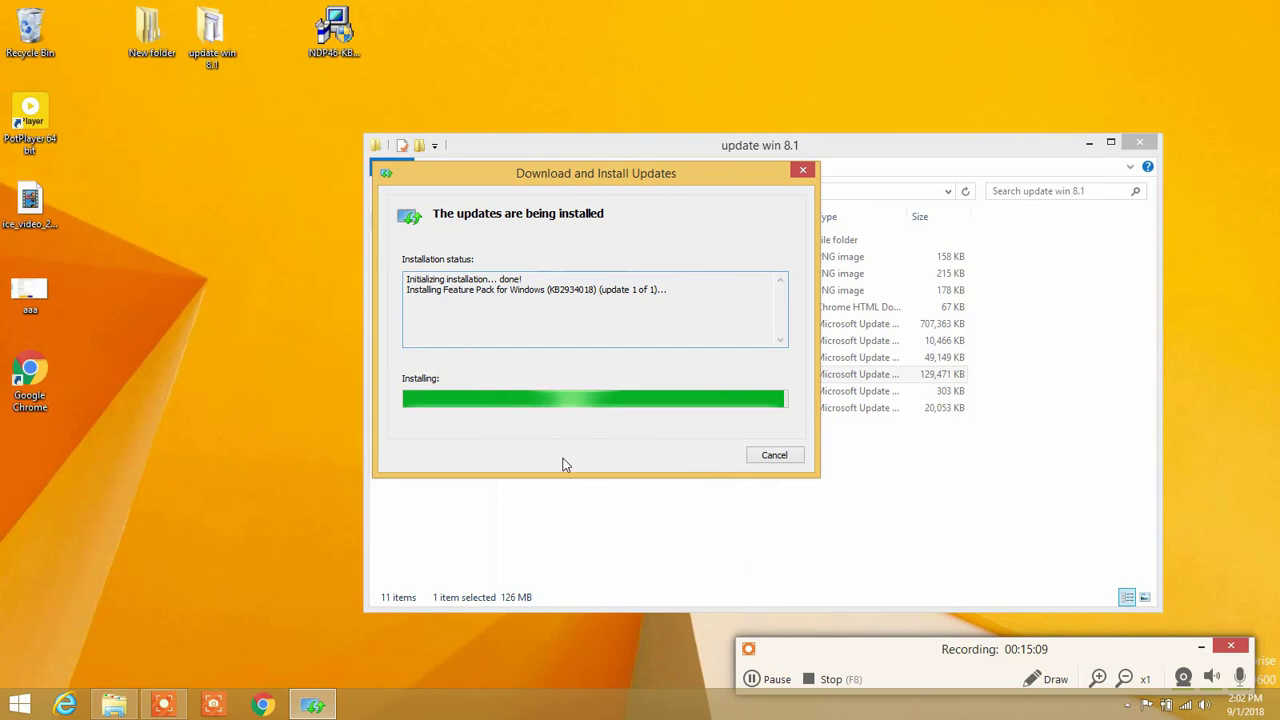
click(776, 680)
click(786, 682)
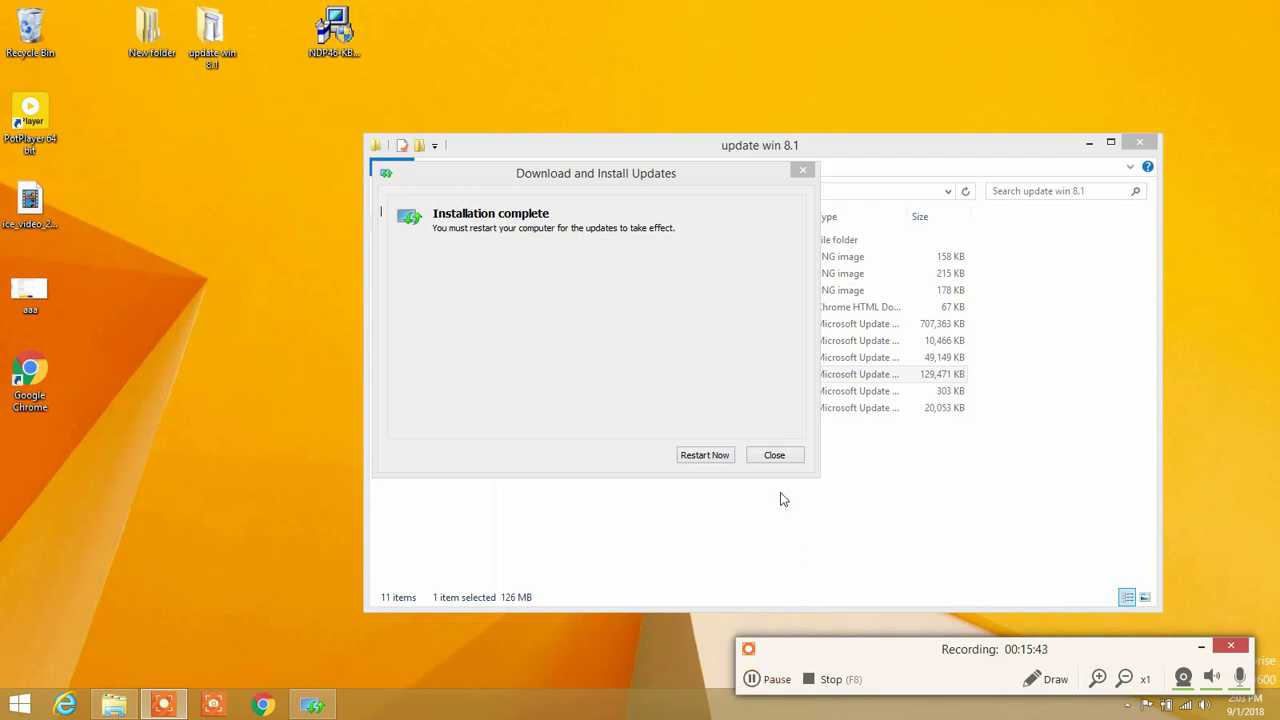
click(780, 455)
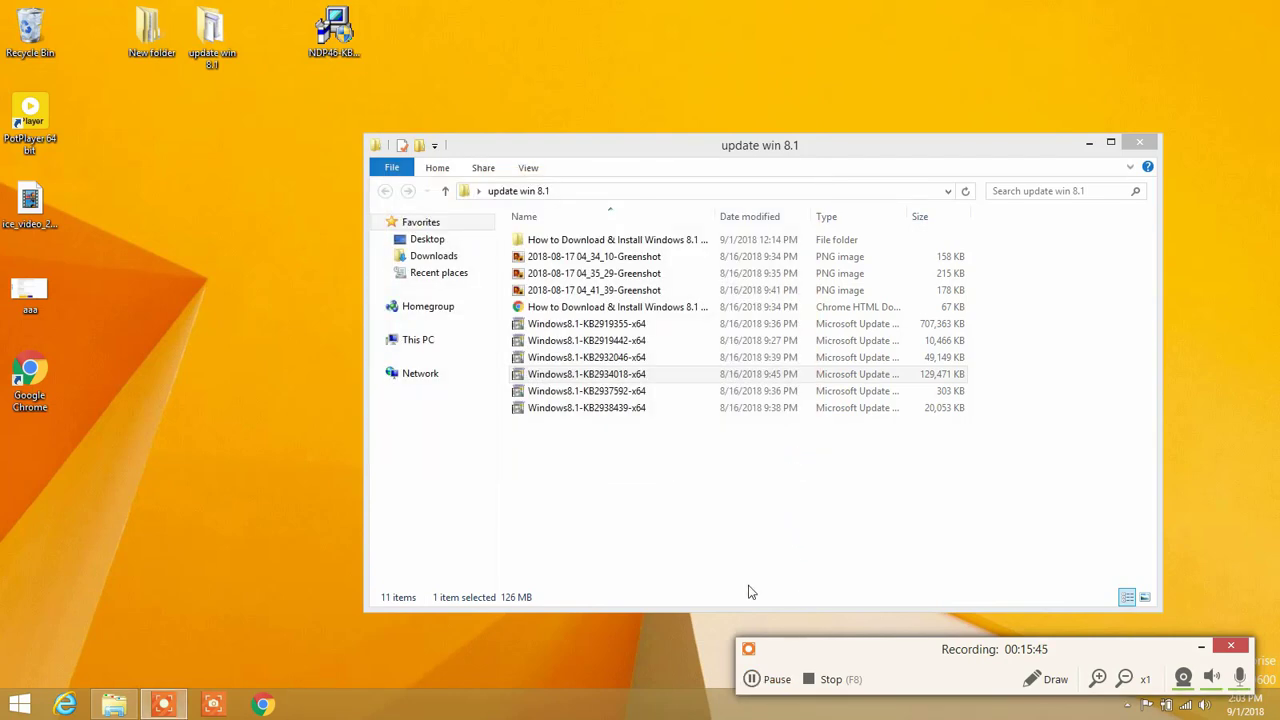